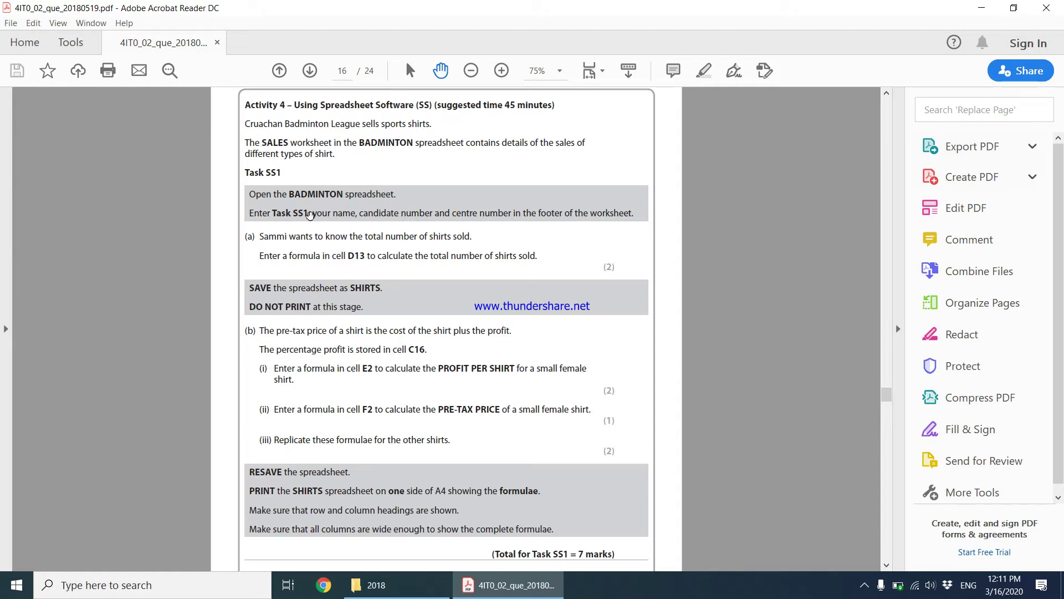
# - Open the BADMINTON workbook from the 2018 folder in Excel
pyautogui.click(390, 596)
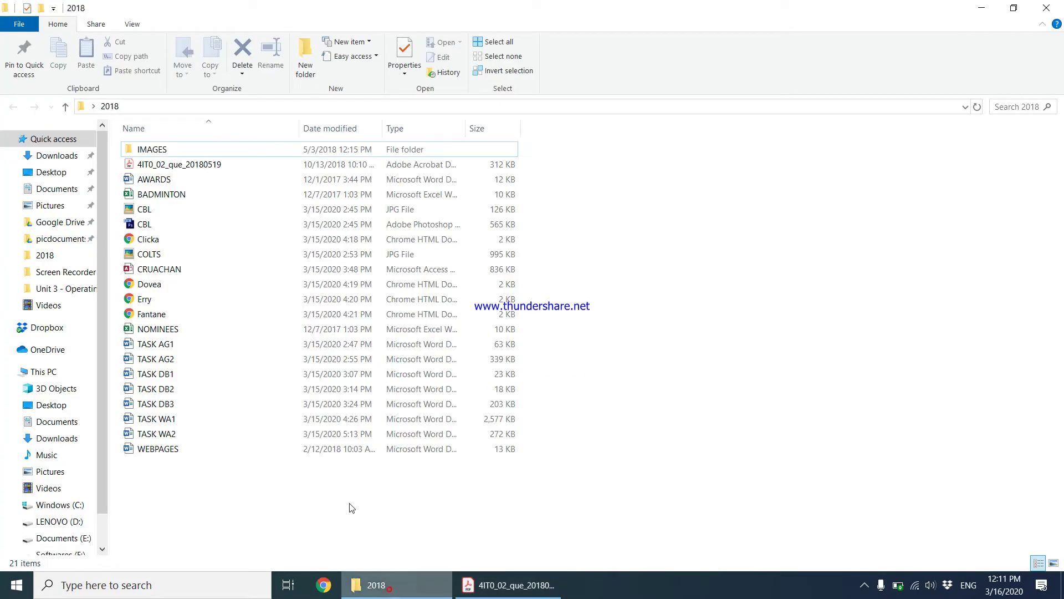
pyautogui.click(155, 196)
pyautogui.doubleClick(155, 197)
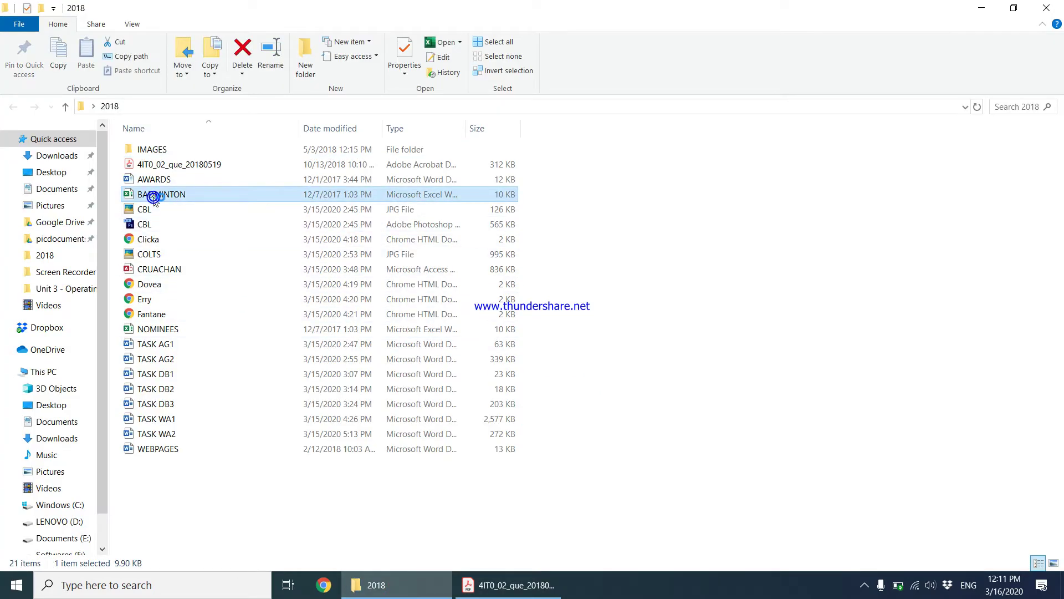
pyautogui.scroll(1, 238, 287)
# - Enter "Task SS1," followed by the candidate's name, candidate number and centre number in the centre footer of the SALES worksheet
pyautogui.hotkey('alt', 'Tab')
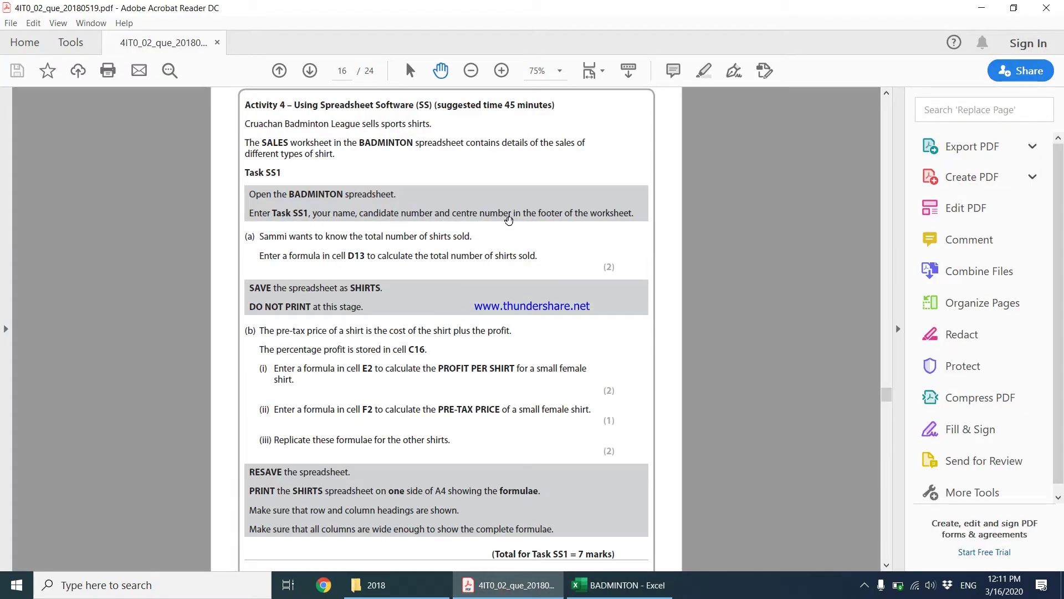
pyautogui.click(601, 585)
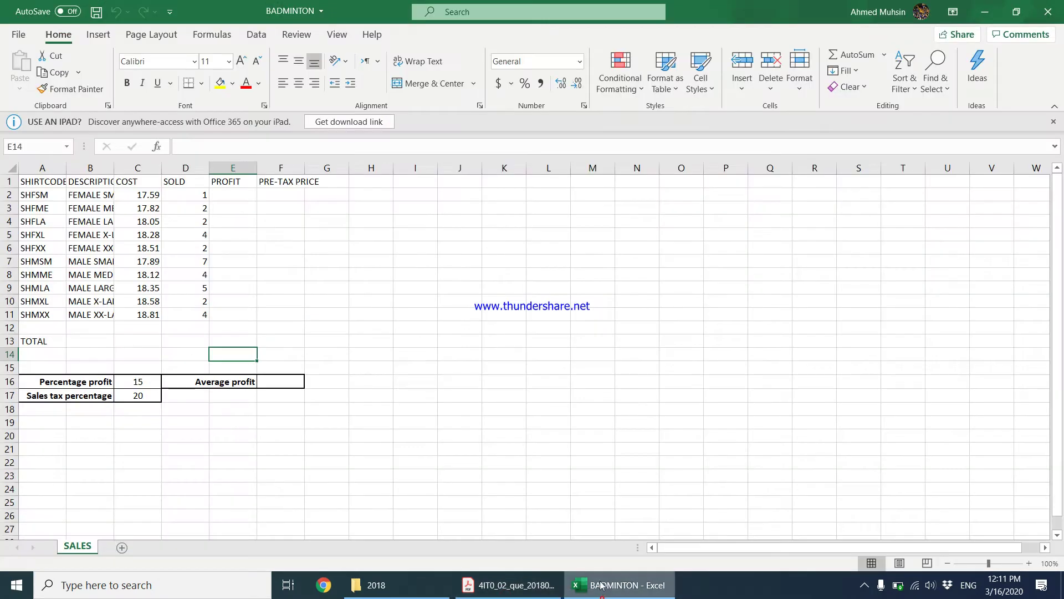
pyautogui.click(176, 221)
pyautogui.click(99, 35)
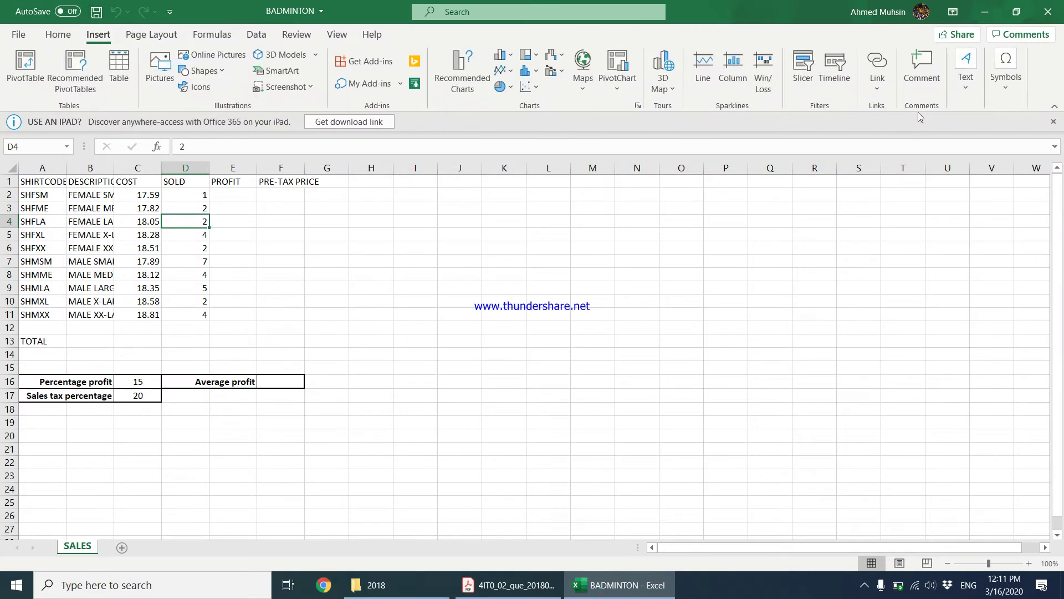
pyautogui.click(965, 69)
pyautogui.click(935, 144)
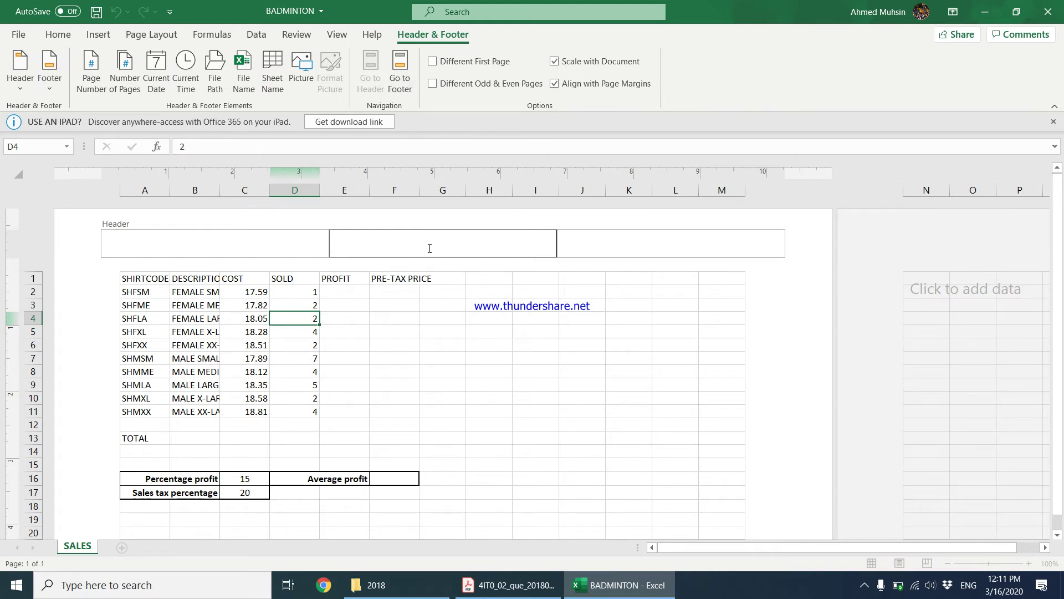
pyautogui.click(400, 77)
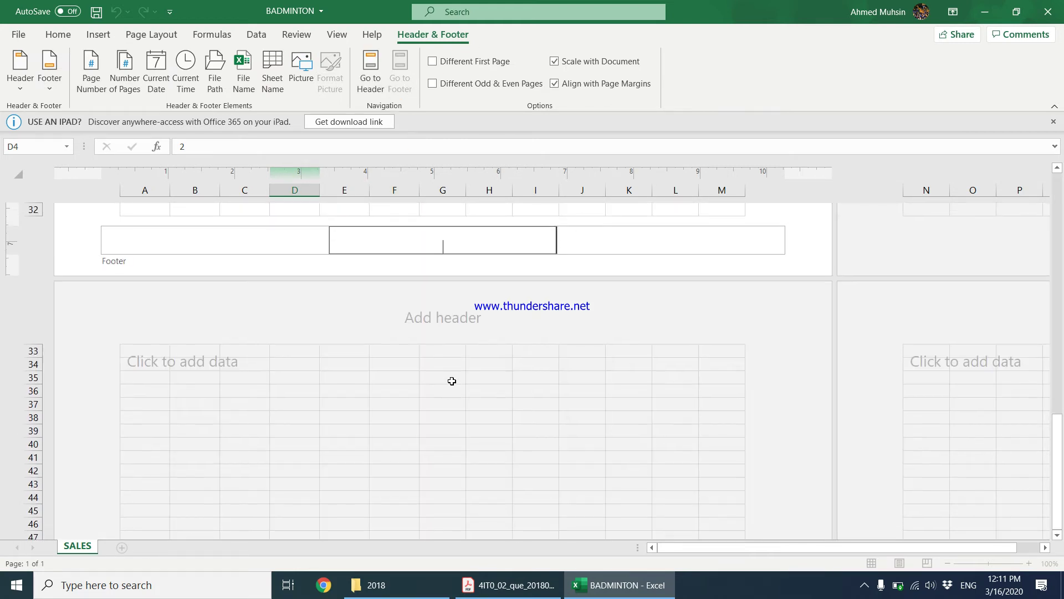
pyautogui.write('Task SS1, Ahmed 1234 1234')
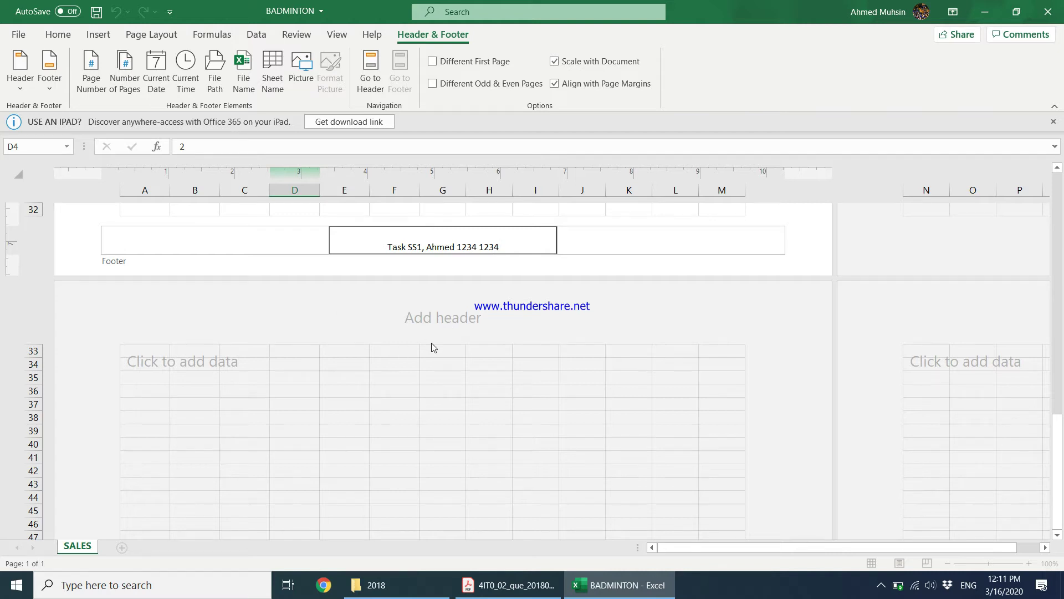
pyautogui.moveTo(1058, 471); pyautogui.dragTo(1059, 349)
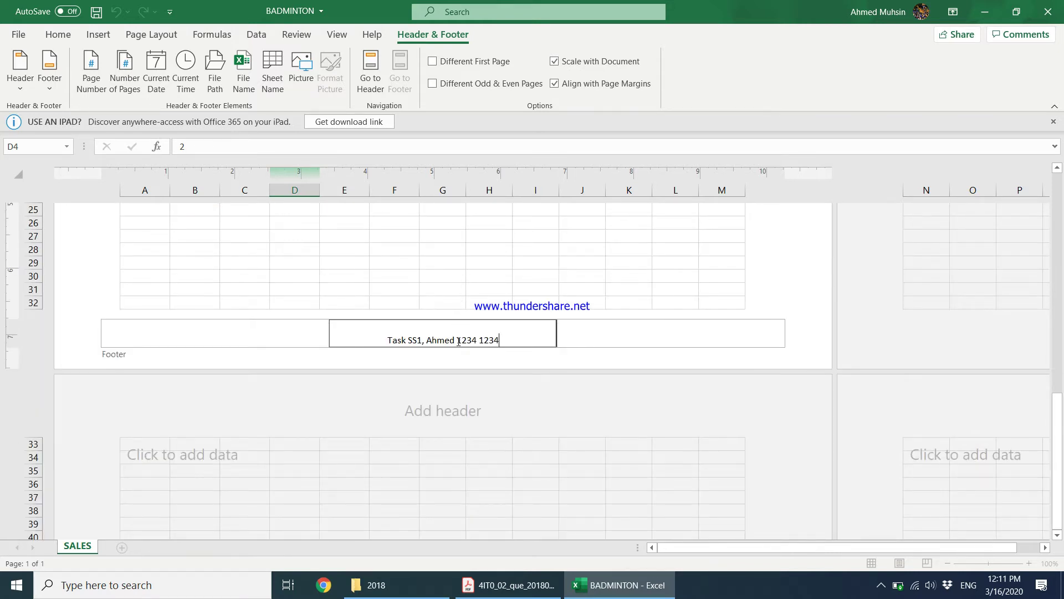
pyautogui.click(395, 481)
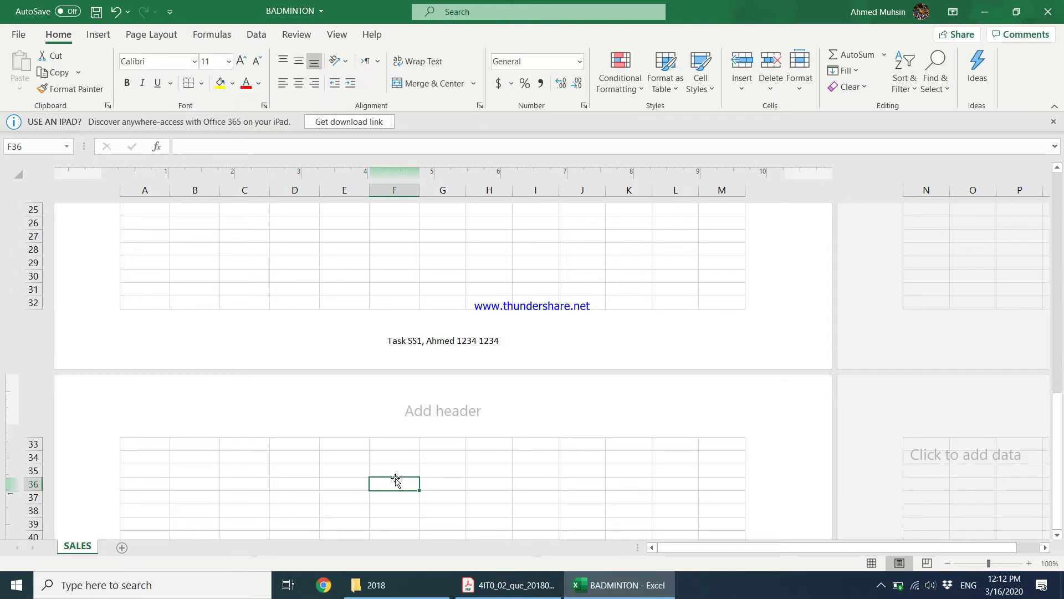
# - Return the SALES worksheet to Normal view and go back to the shirt data at its beginning
pyautogui.click(337, 36)
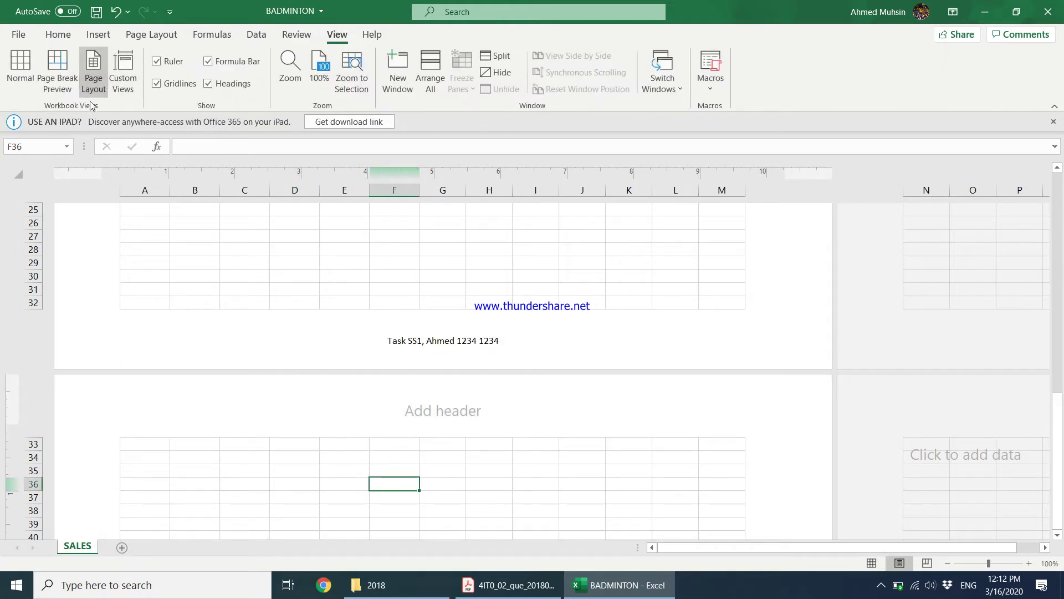
pyautogui.click(17, 90)
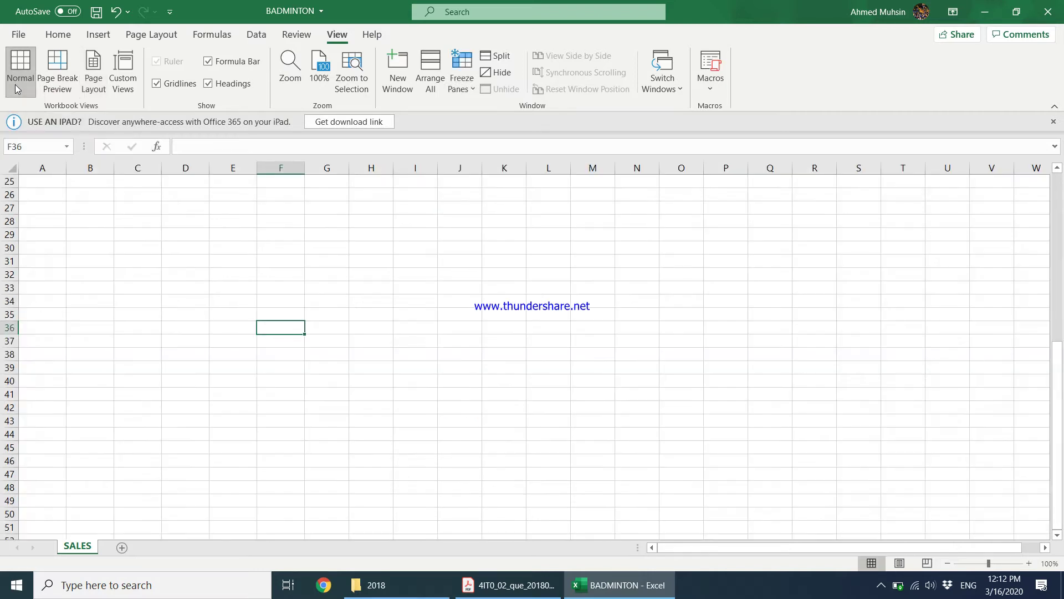
pyautogui.scroll(8, 403, 473)
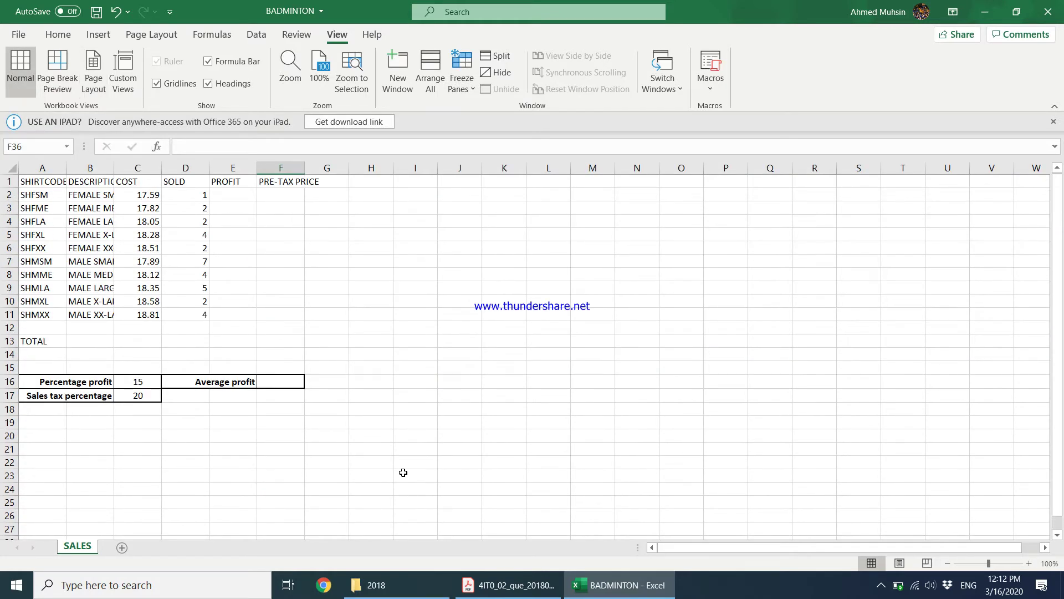
# - Check question (a) in the PDF, try totalling the shirts sold in D13 with a manually entered =SUM(D2:D11), and clear the cell
pyautogui.hotkey('alt', 'Tab')
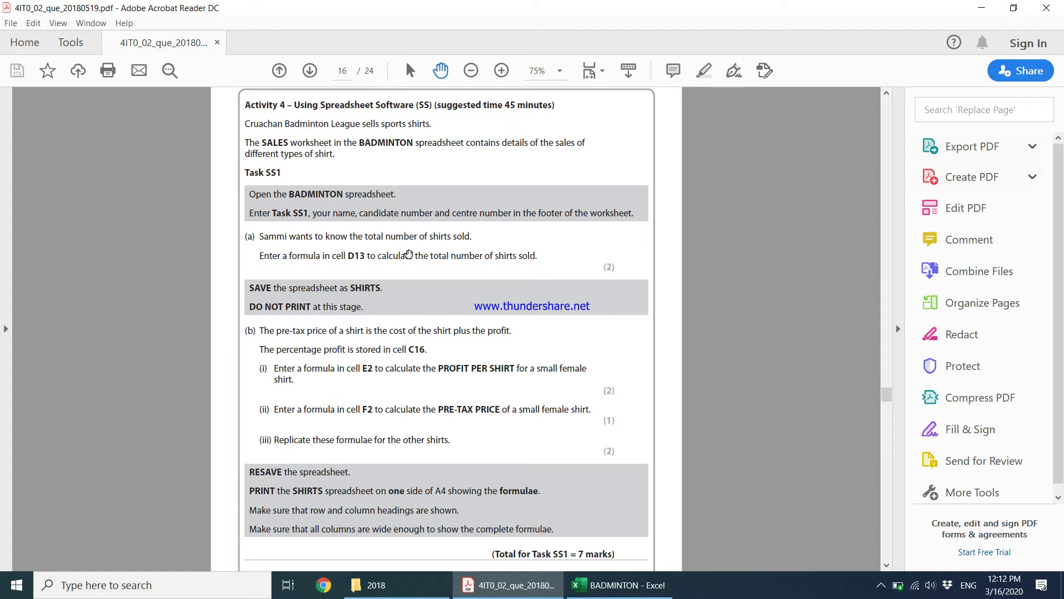
pyautogui.hotkey('alt', 'Tab')
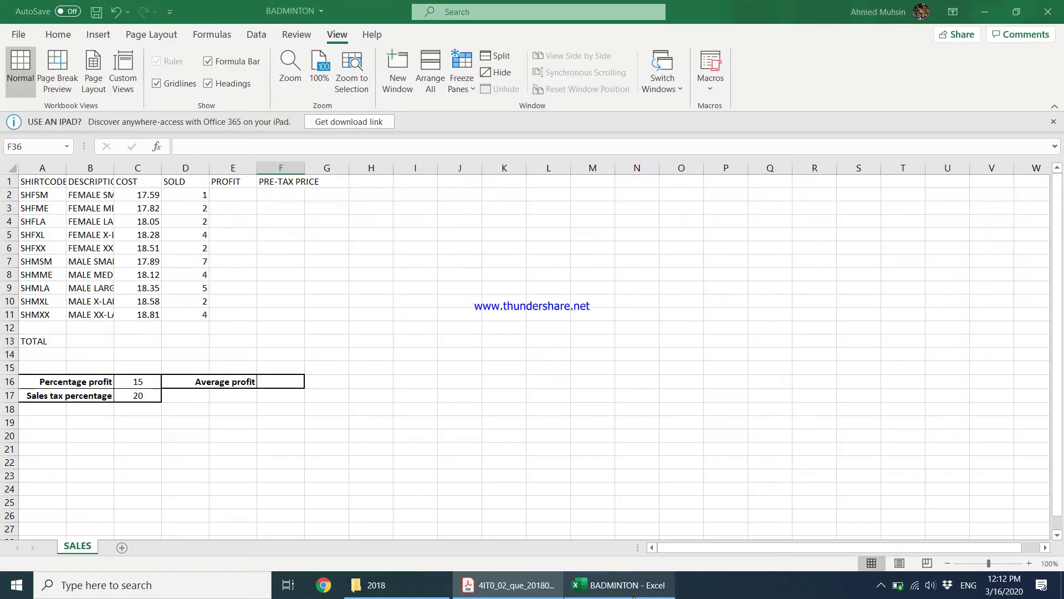
pyautogui.moveTo(198, 193); pyautogui.dragTo(201, 314)
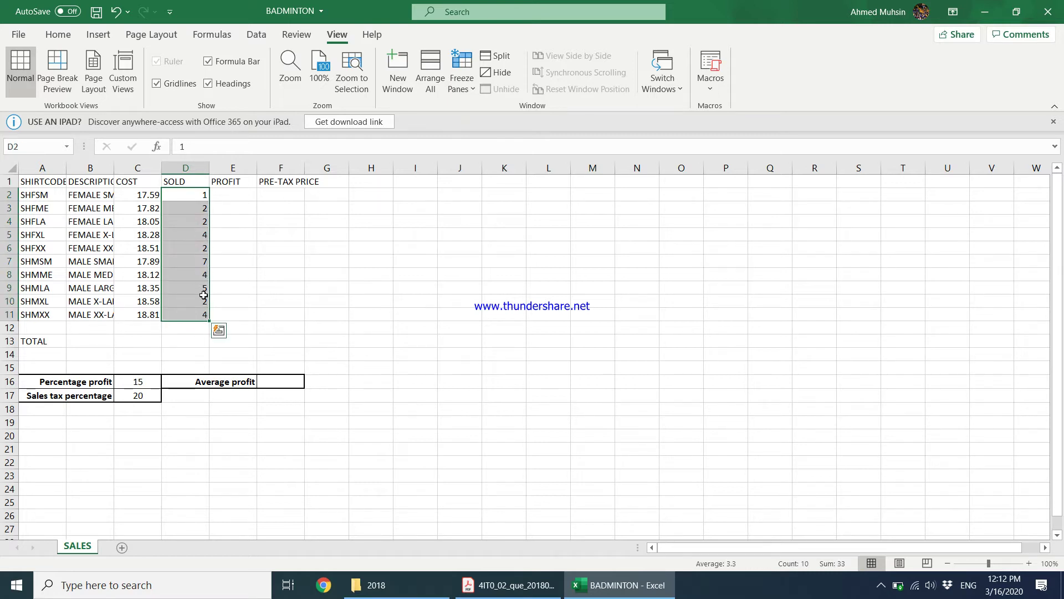
pyautogui.click(189, 343)
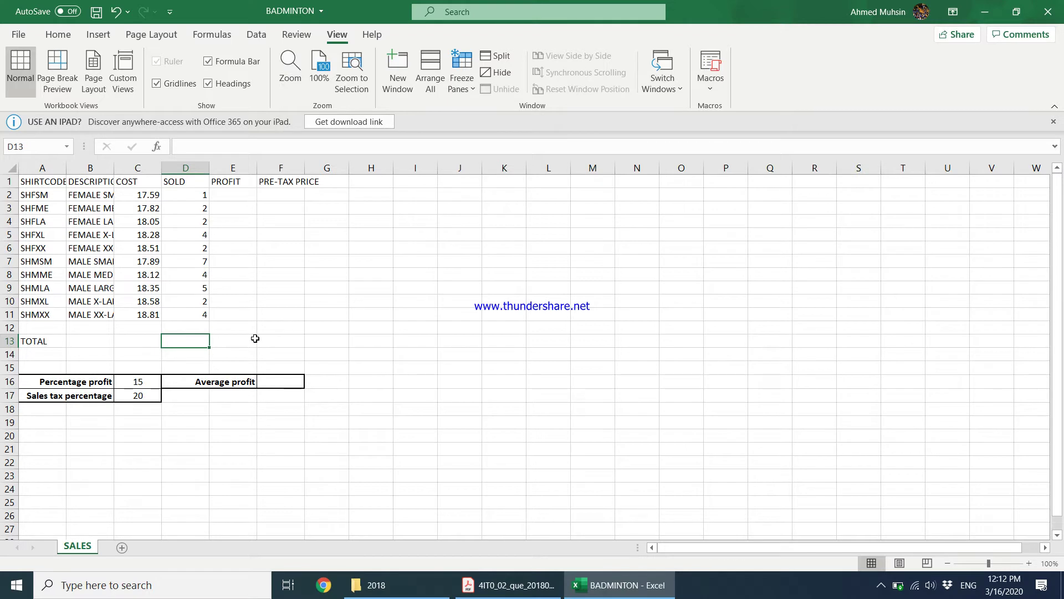
pyautogui.write('=su')
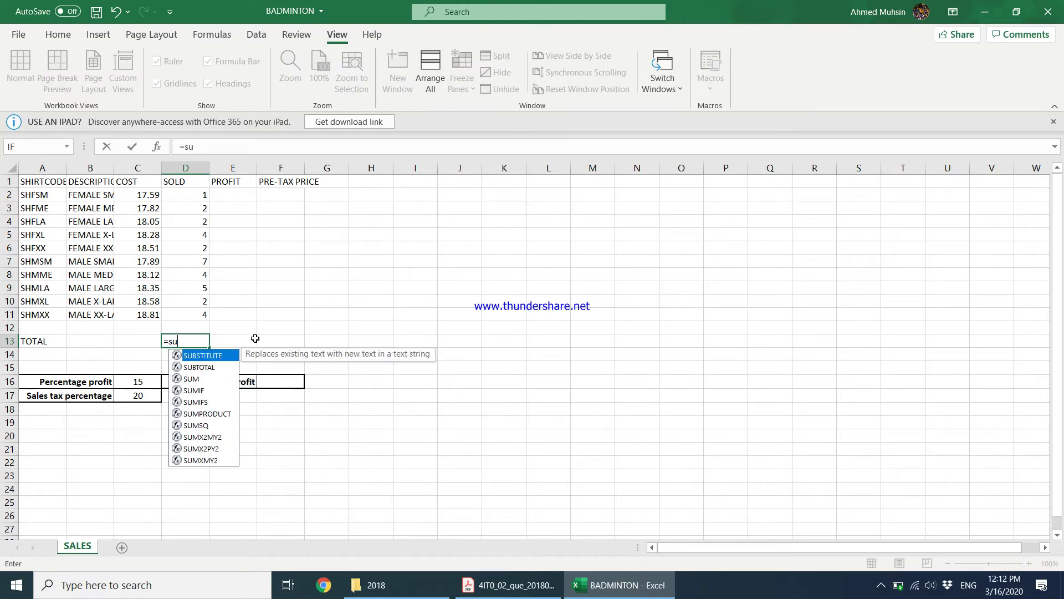
pyautogui.write('m(')
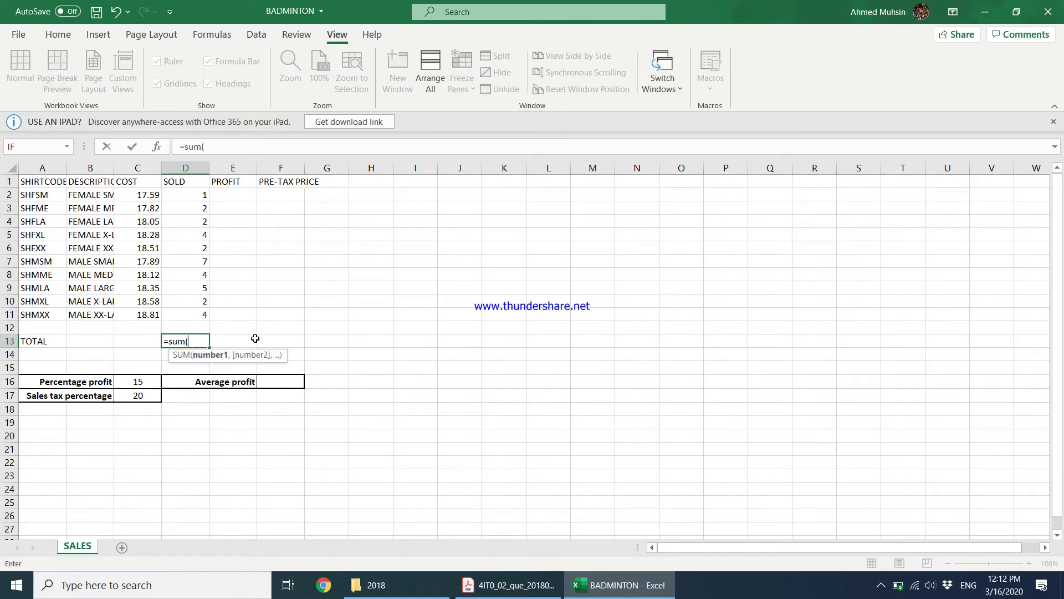
pyautogui.moveTo(190, 192); pyautogui.dragTo(198, 324)
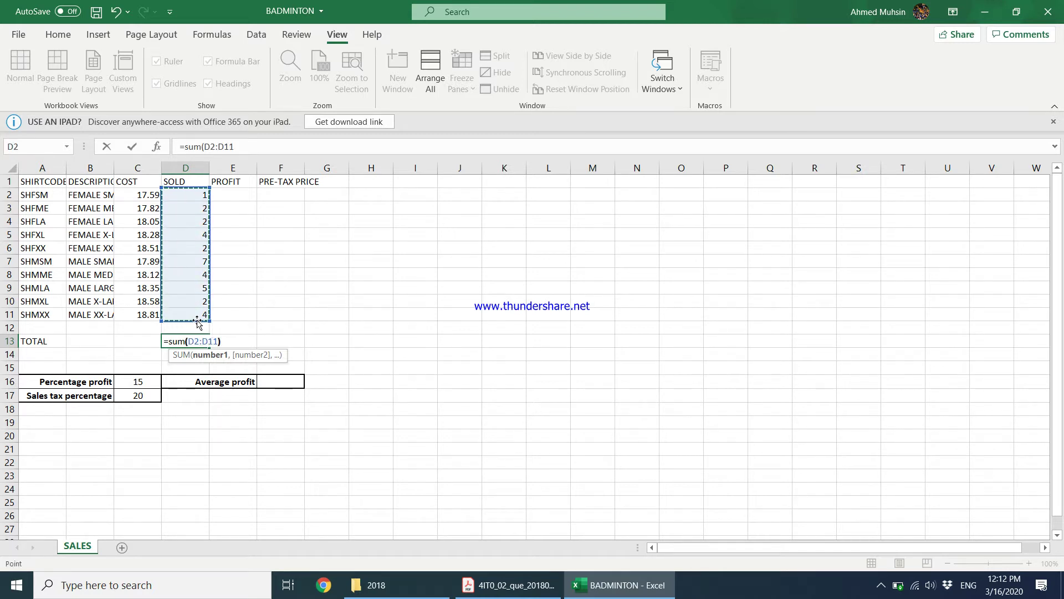
pyautogui.press('Return')
pyautogui.click(192, 339)
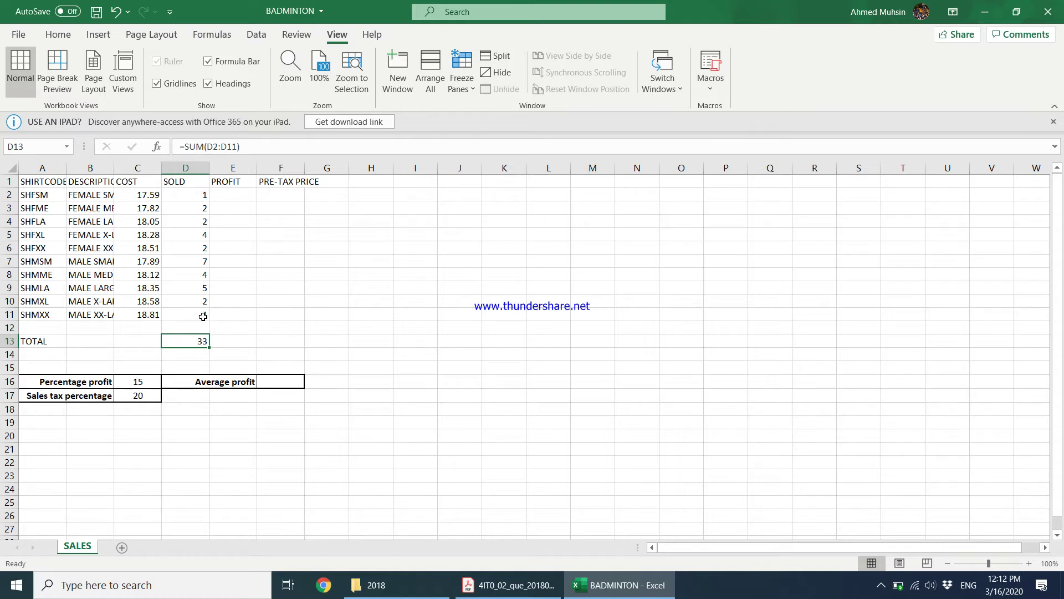
pyautogui.press('Delete')
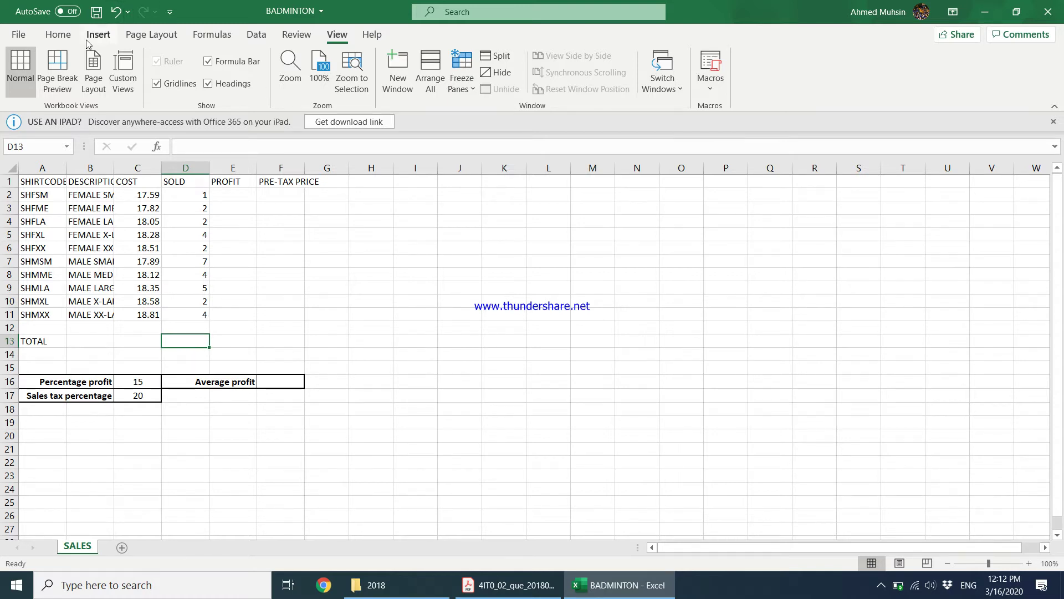
# - Total the shirts sold in D13 with AutoSum, correcting the summed range to D2:D11
pyautogui.click(58, 34)
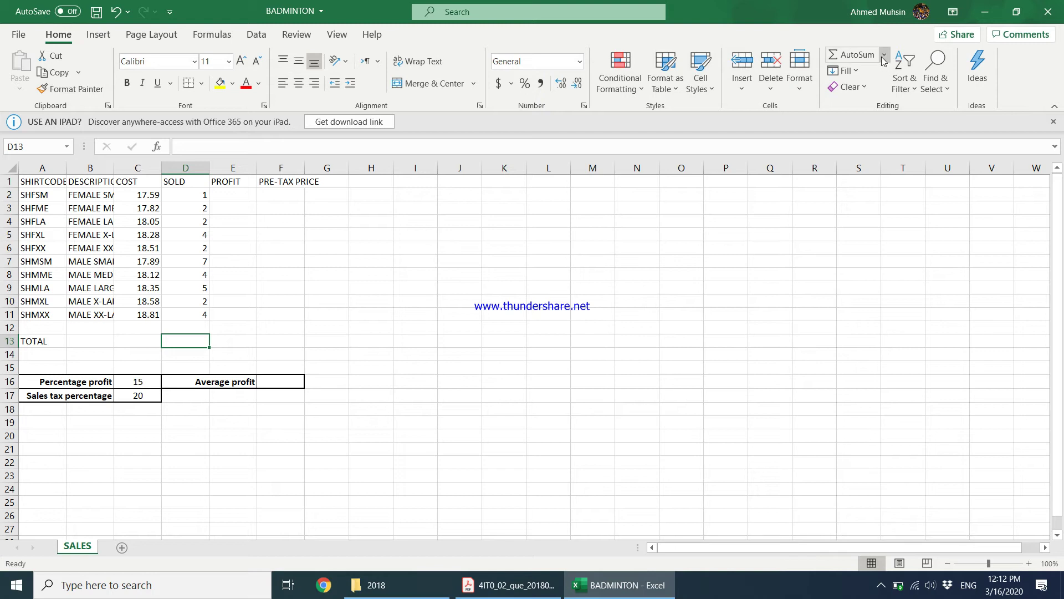
pyautogui.click(885, 58)
pyautogui.click(857, 73)
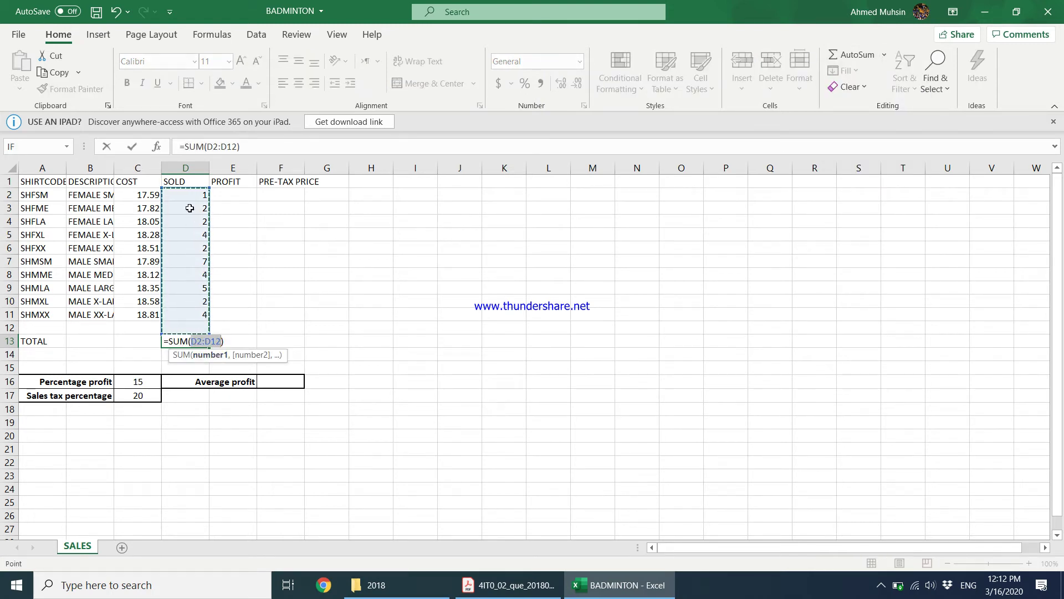
pyautogui.click(222, 341)
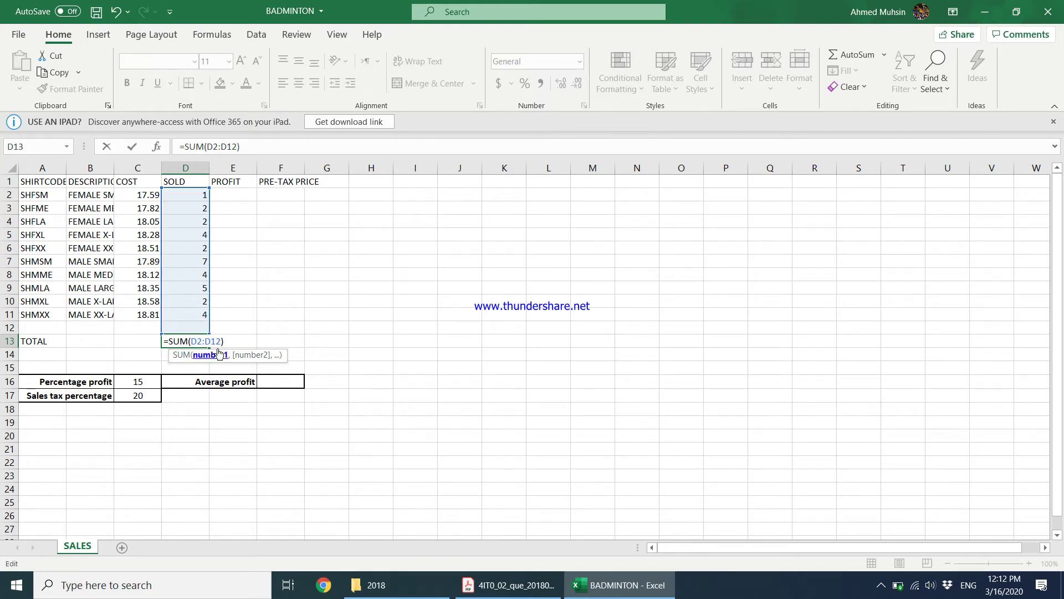
pyautogui.press('BackSpace')
pyautogui.write('11')
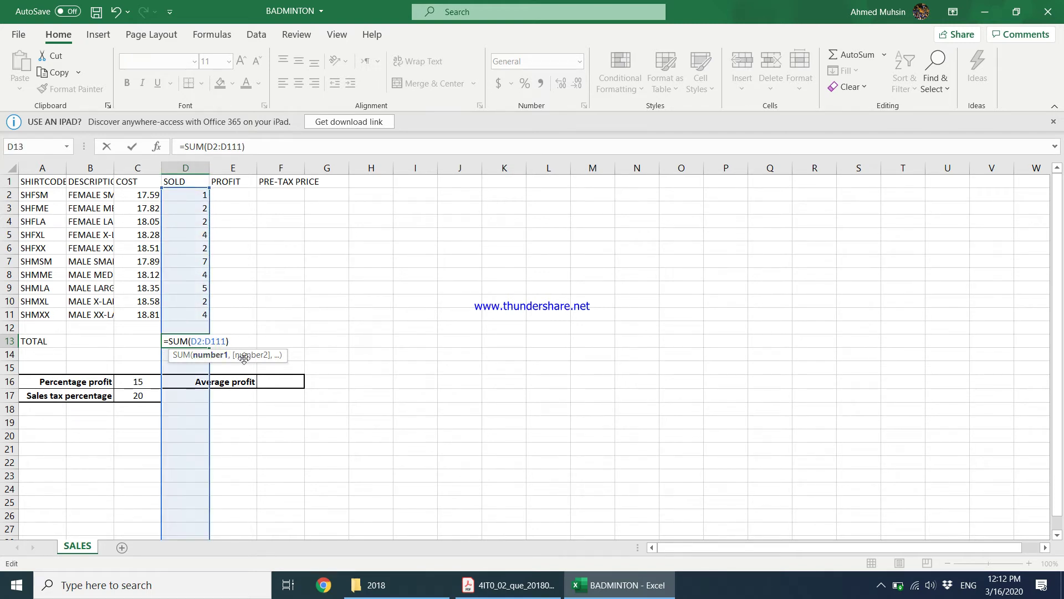
pyautogui.press('Delete')
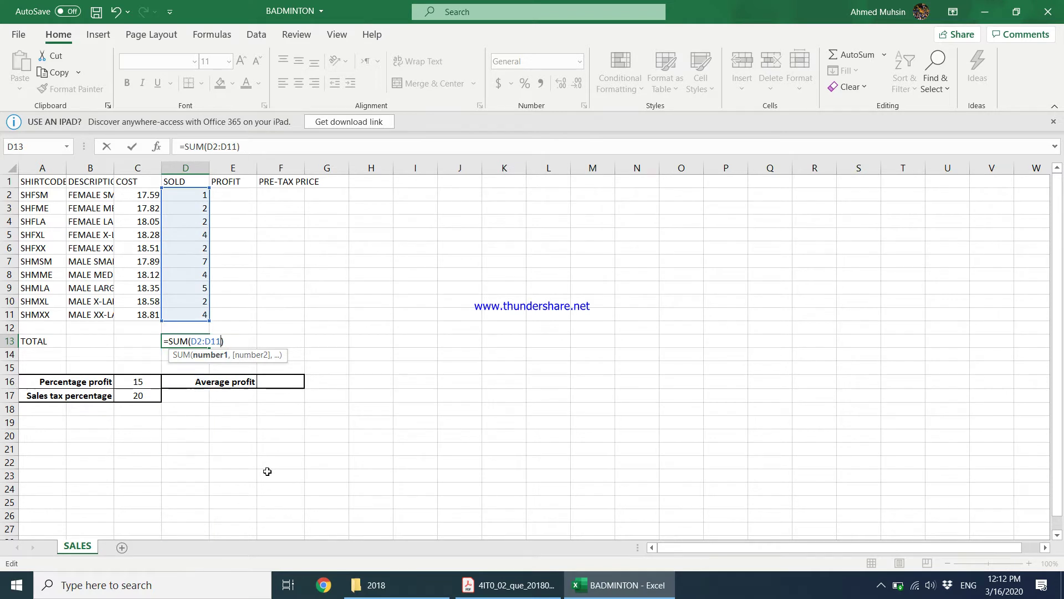
pyautogui.press('Return')
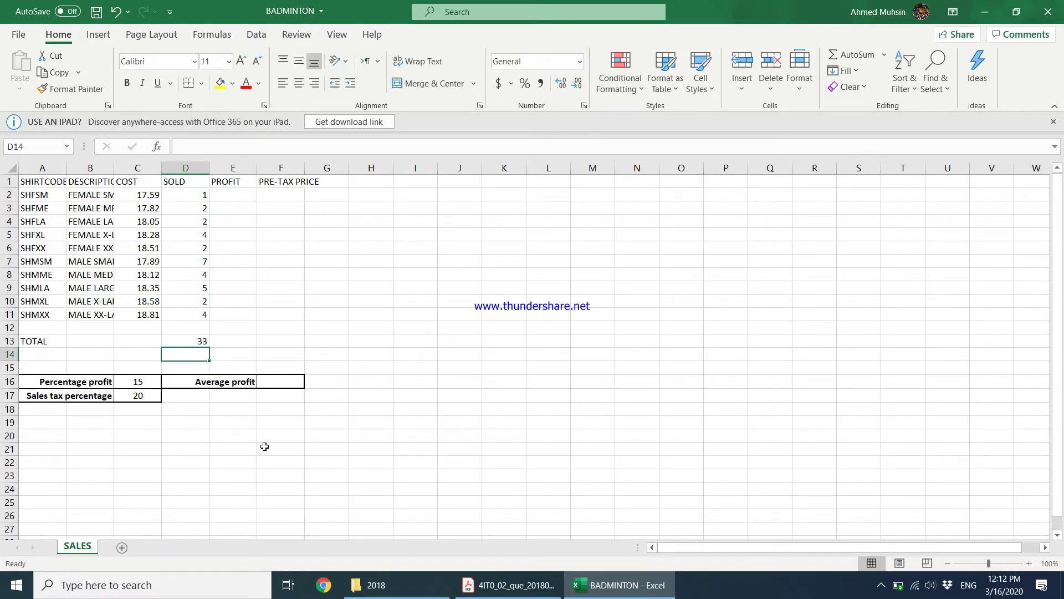
# - Check the required file name in the PDF and save the workbook as SHIRTS in the 2018 folder
pyautogui.click(510, 585)
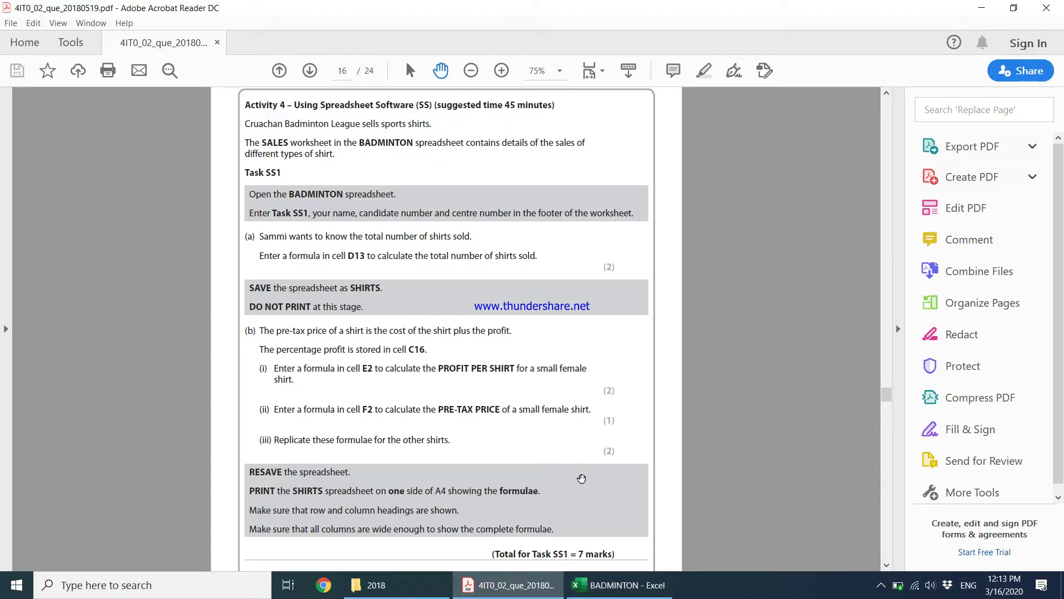
pyautogui.click(625, 587)
pyautogui.click(19, 35)
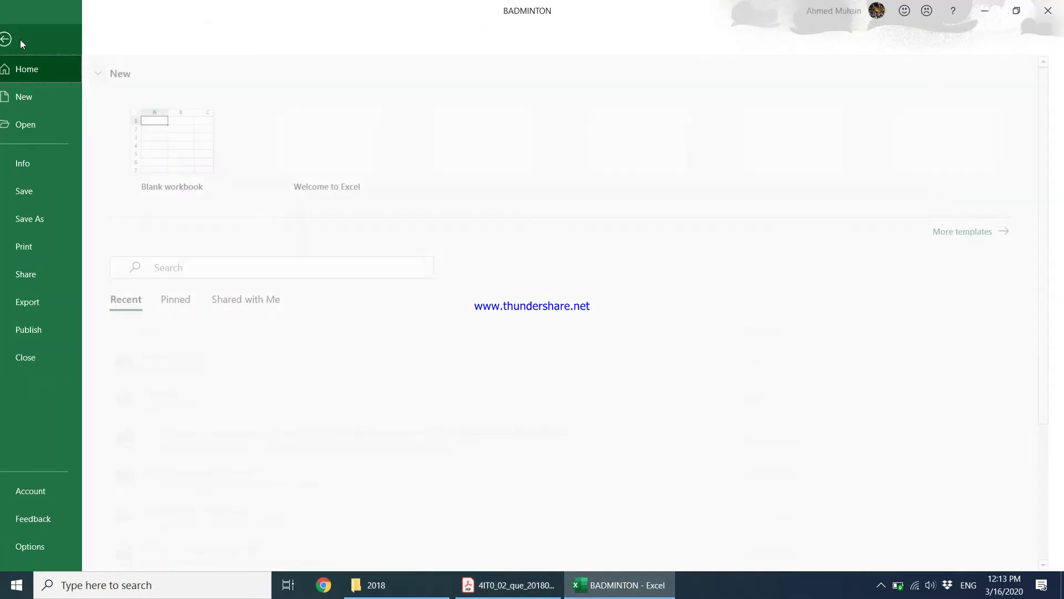
pyautogui.click(48, 226)
pyautogui.click(191, 364)
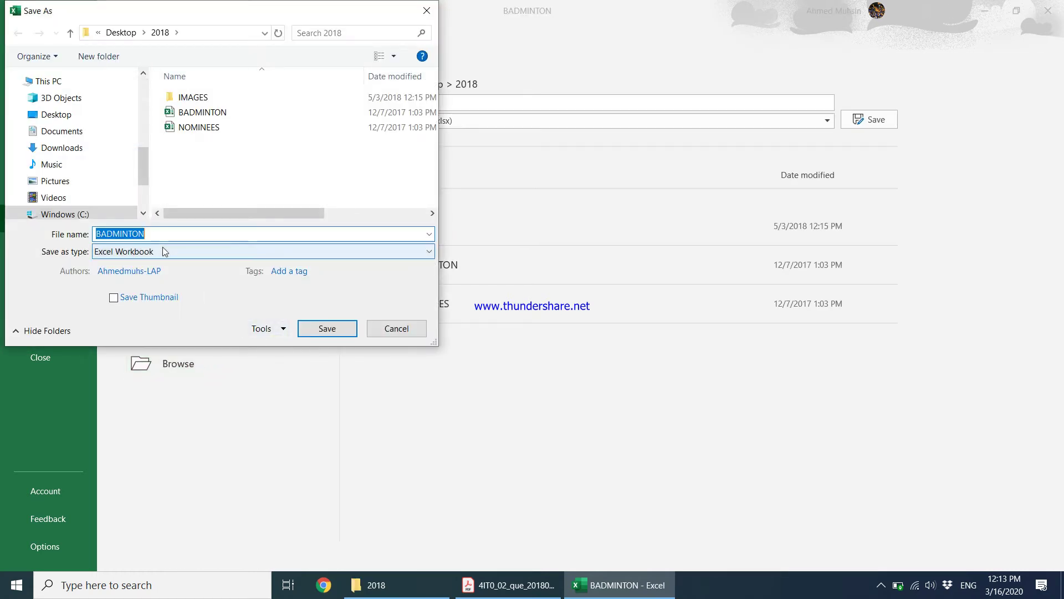
pyautogui.write('SHIRTS')
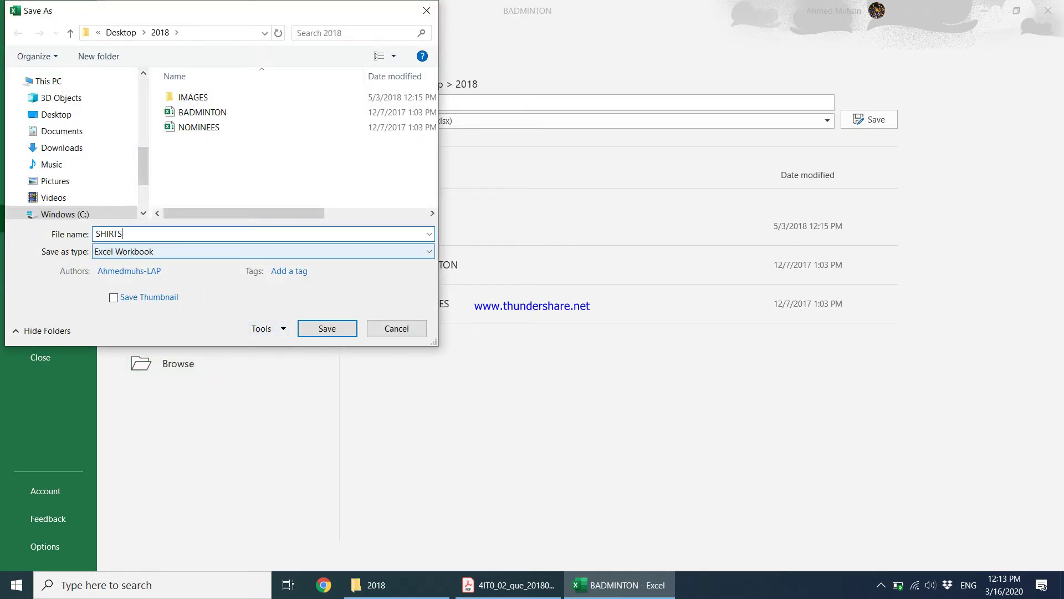
pyautogui.press('Return')
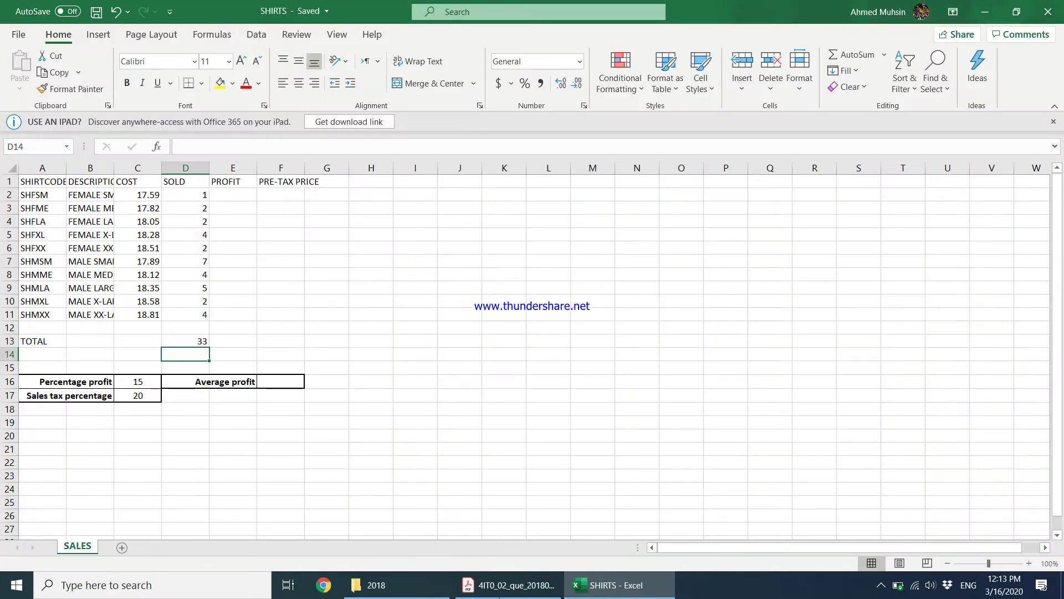
# - Read part (b) of Task SS1 in the PDF question paper and return to the SHIRTS workbook in Excel
pyautogui.click(505, 588)
pyautogui.scroll(-2, 326, 367)
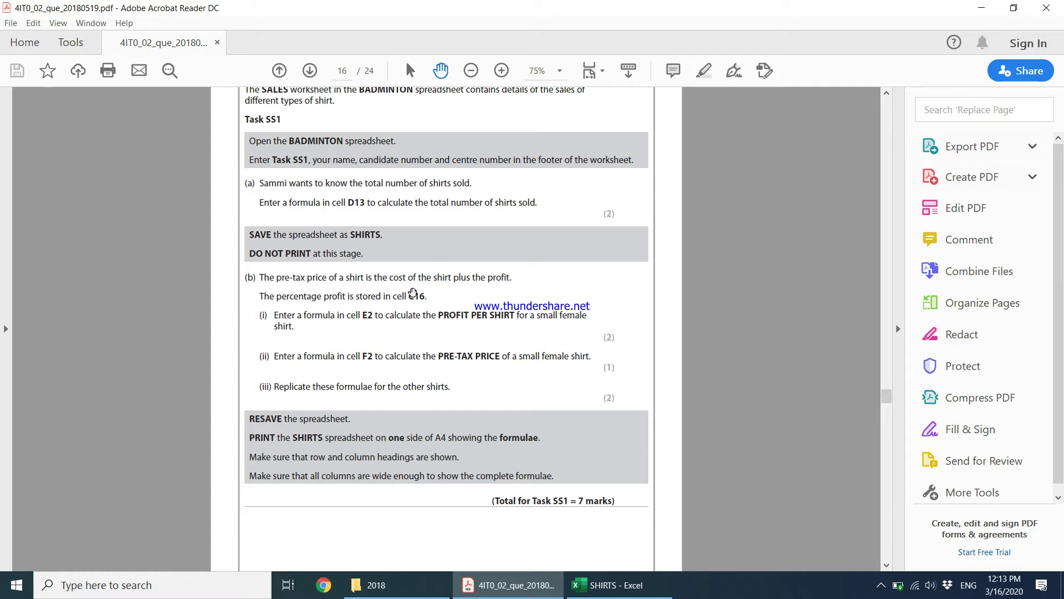
pyautogui.click(618, 585)
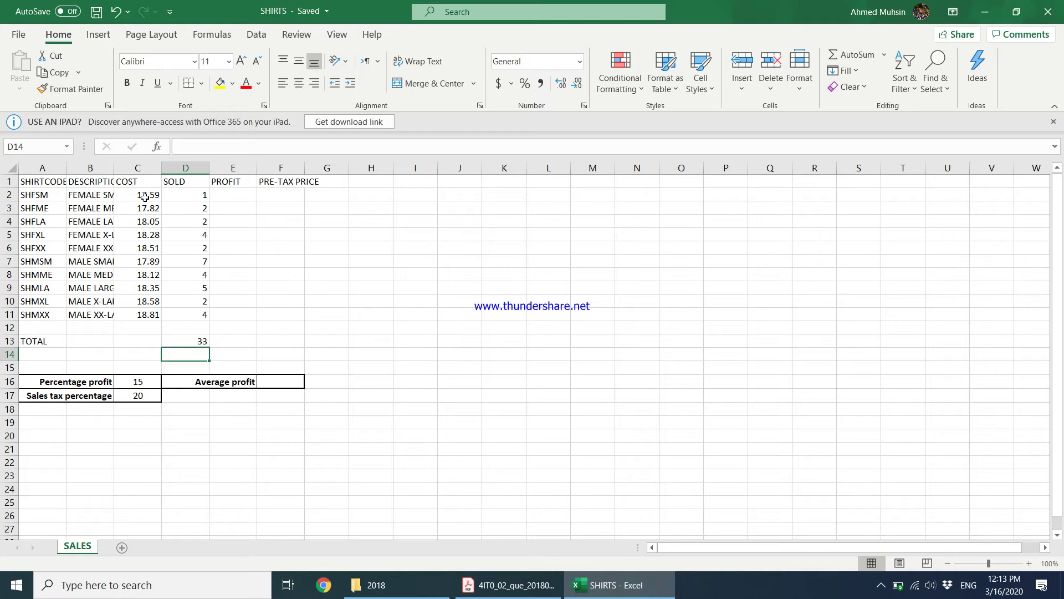
# - Compare part (b) of Task SS1 in the PDF with the cost, pre-tax price and percentage profit cells in the SHIRTS workbook
pyautogui.click(143, 197)
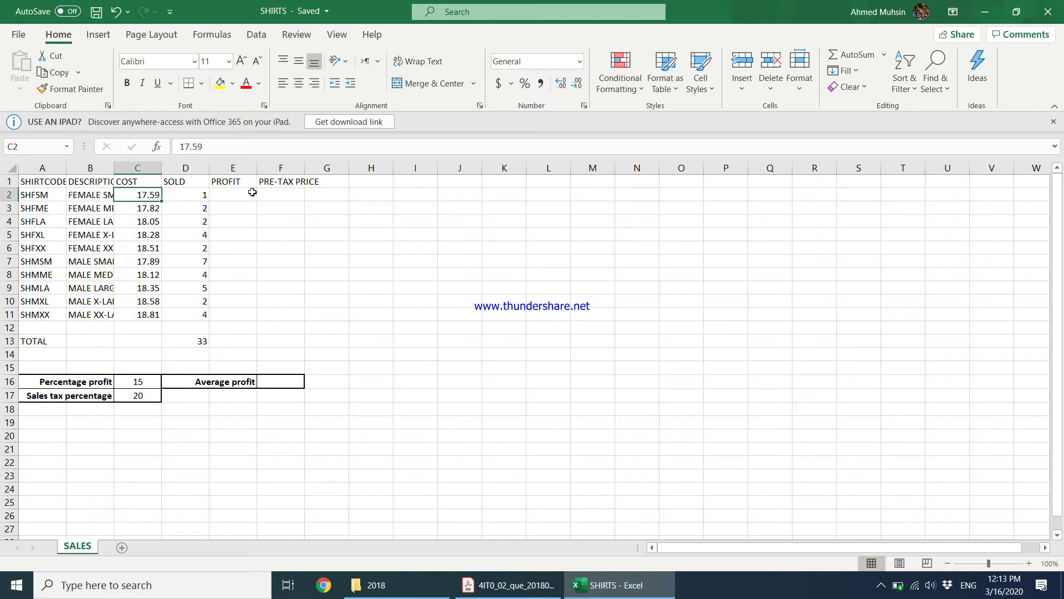
pyautogui.click(245, 195)
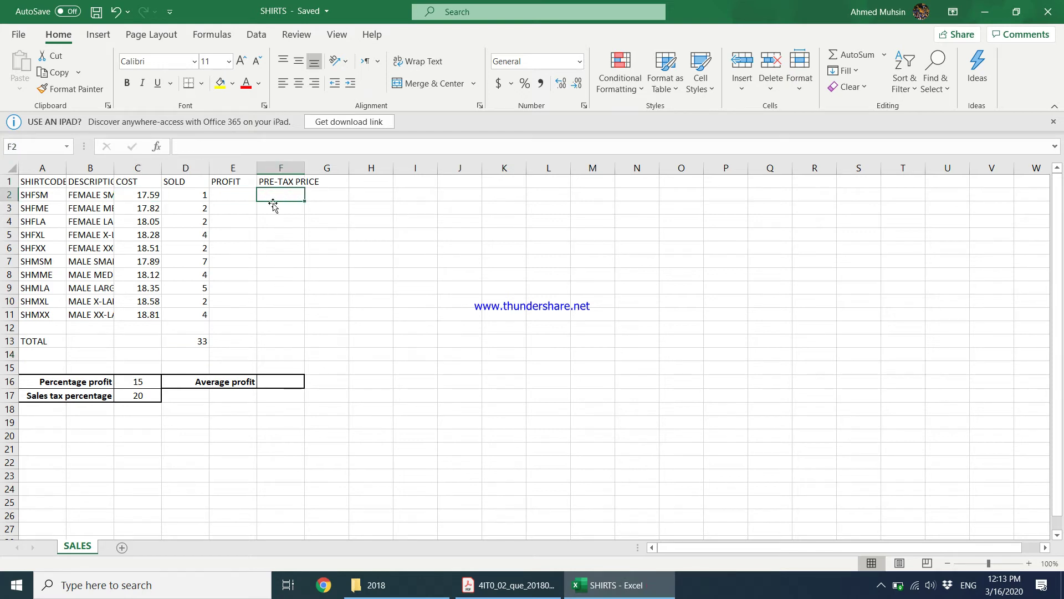
pyautogui.click(509, 585)
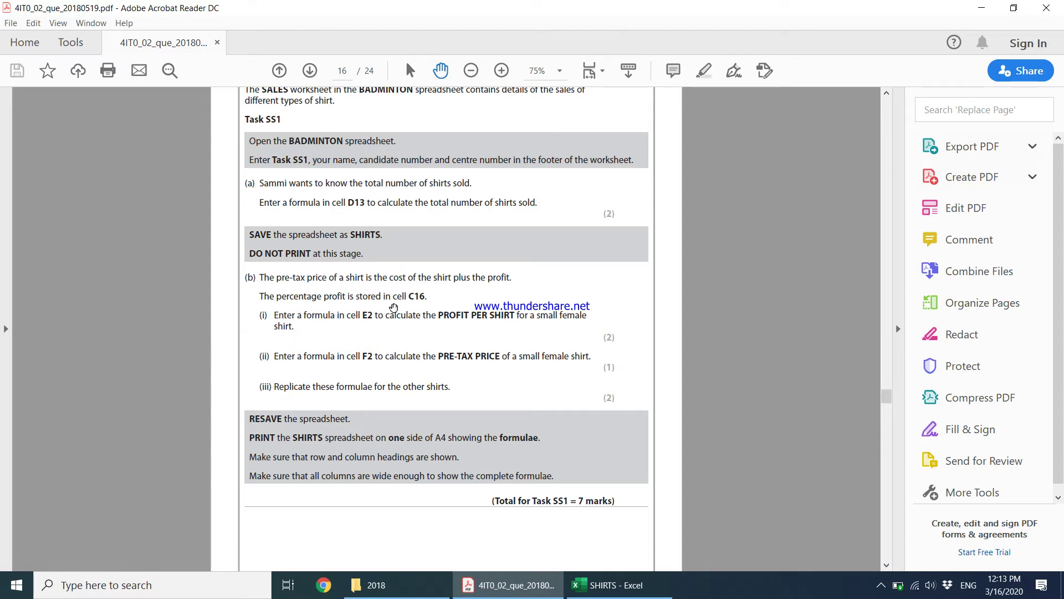
pyautogui.click(610, 585)
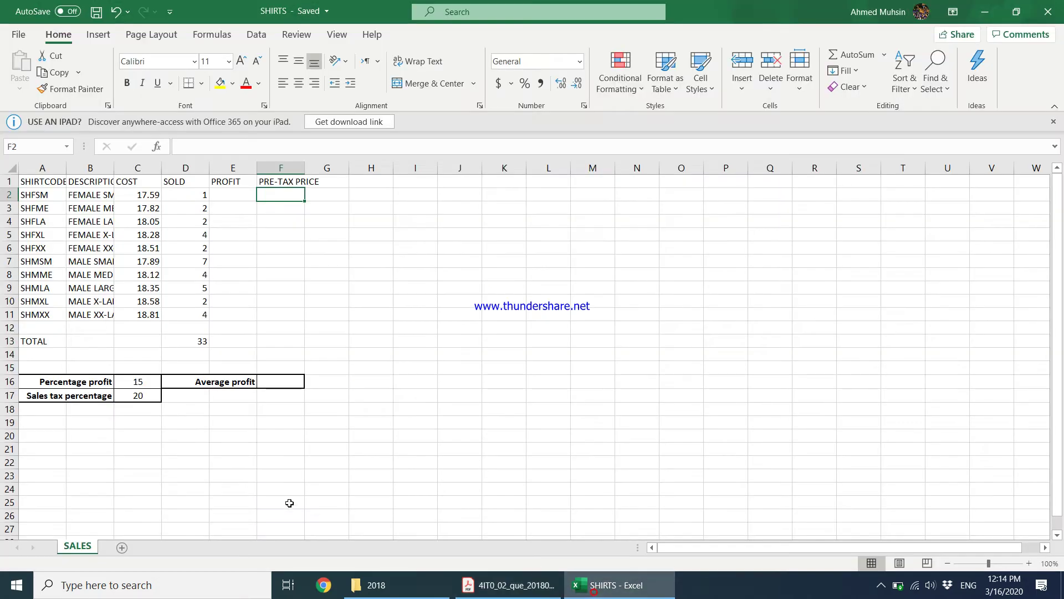
pyautogui.click(141, 386)
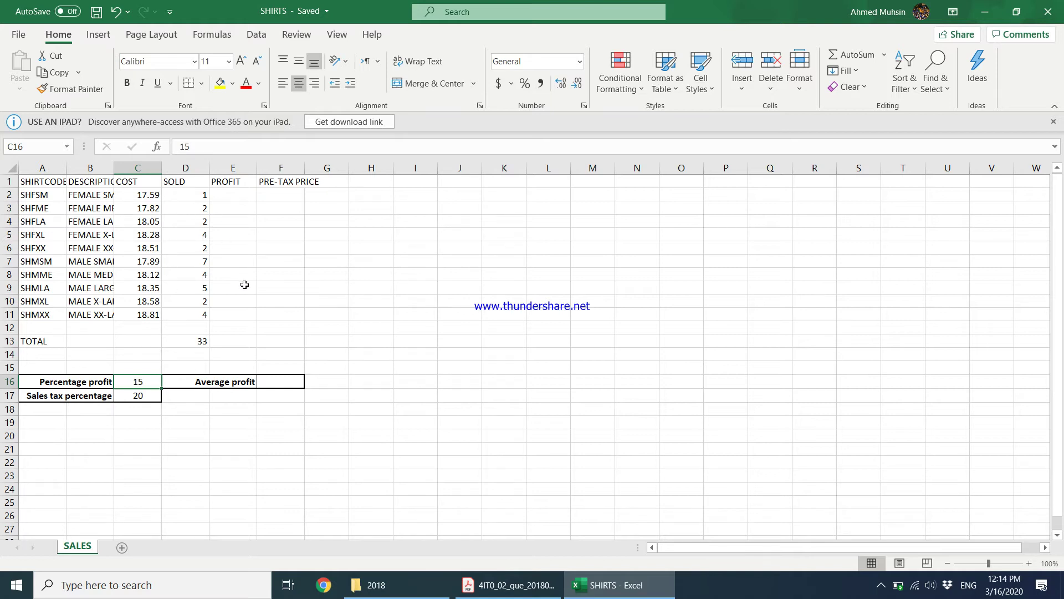
pyautogui.click(508, 585)
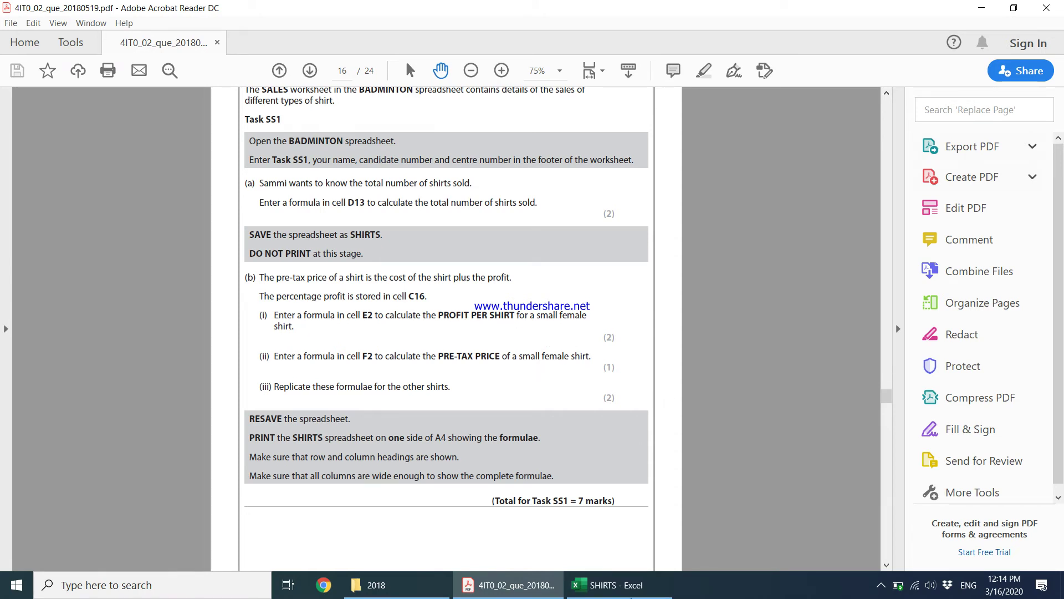
pyautogui.click(631, 594)
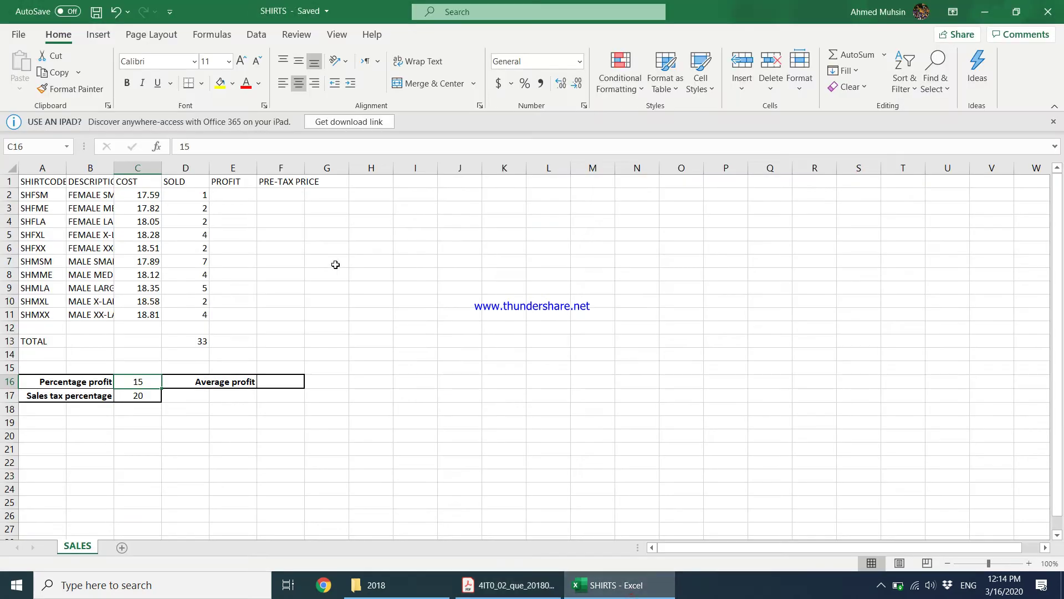
# - Widen column B enough to show the full shirt descriptions
pyautogui.click(241, 200)
pyautogui.moveTo(115, 169); pyautogui.dragTo(159, 170)
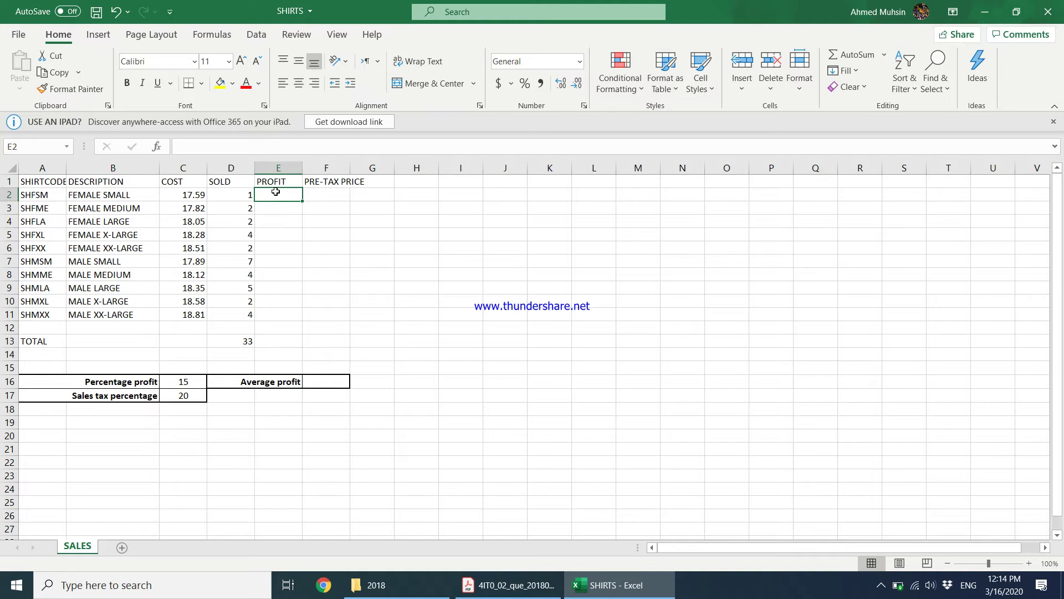
# - Examine how the small female shirt's cost in C2 and the percentage profit in C16 relate to the profit cell E2
pyautogui.click(190, 196)
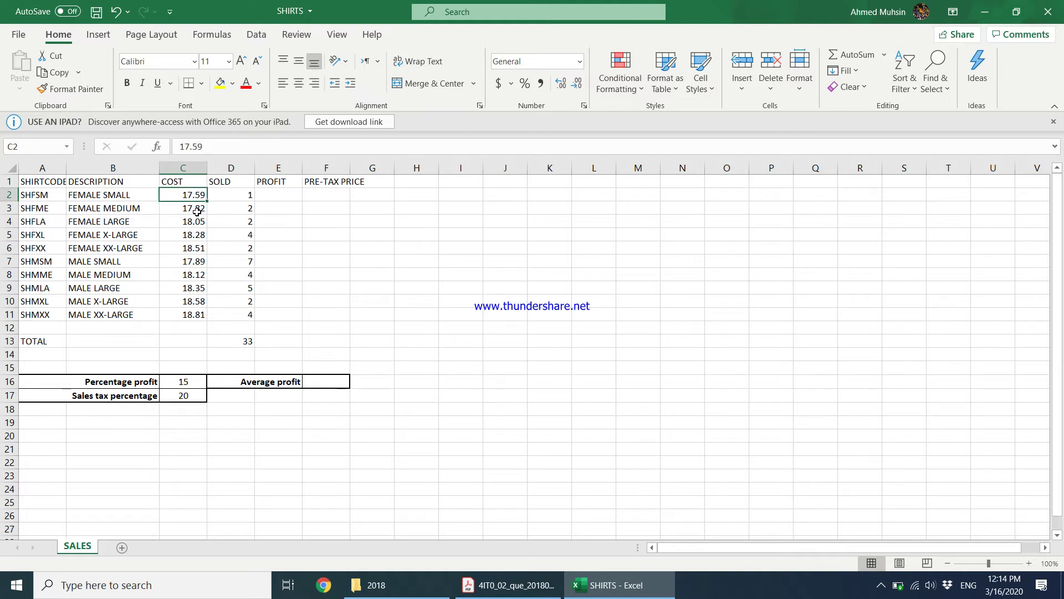
pyautogui.click(269, 196)
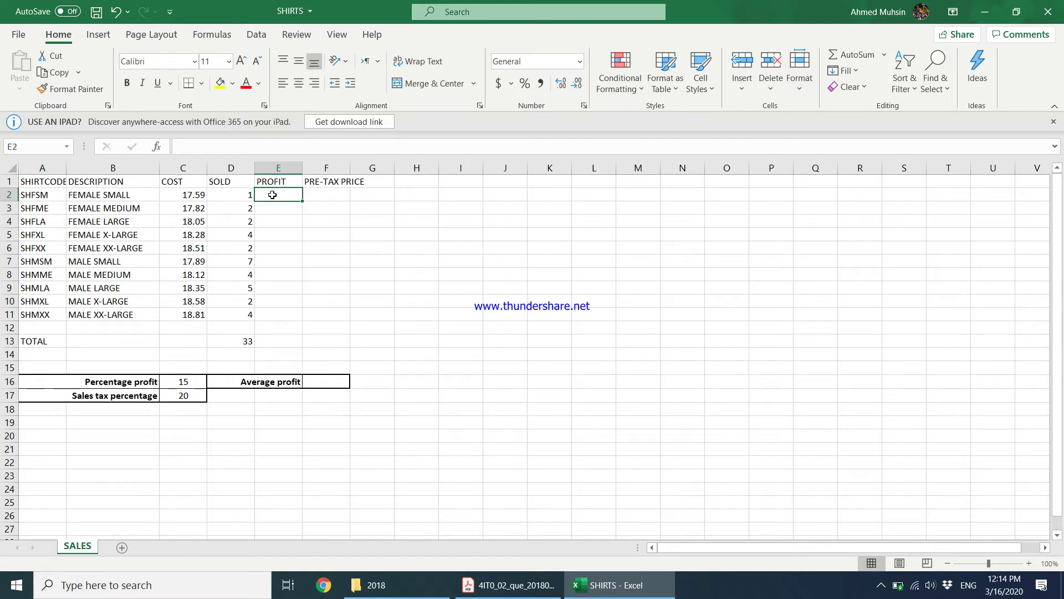
pyautogui.click(187, 381)
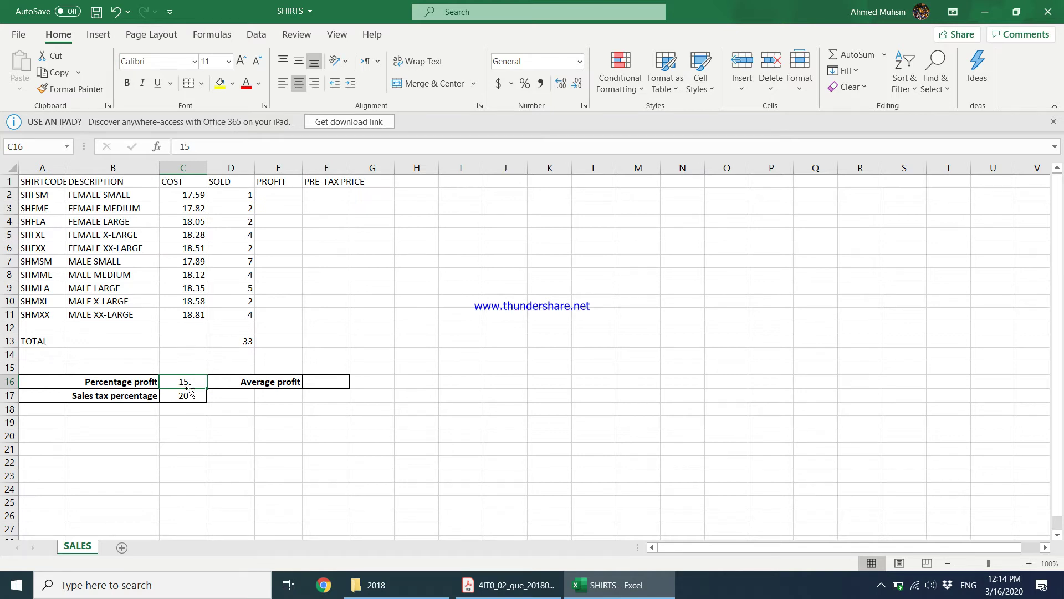
pyautogui.click(276, 197)
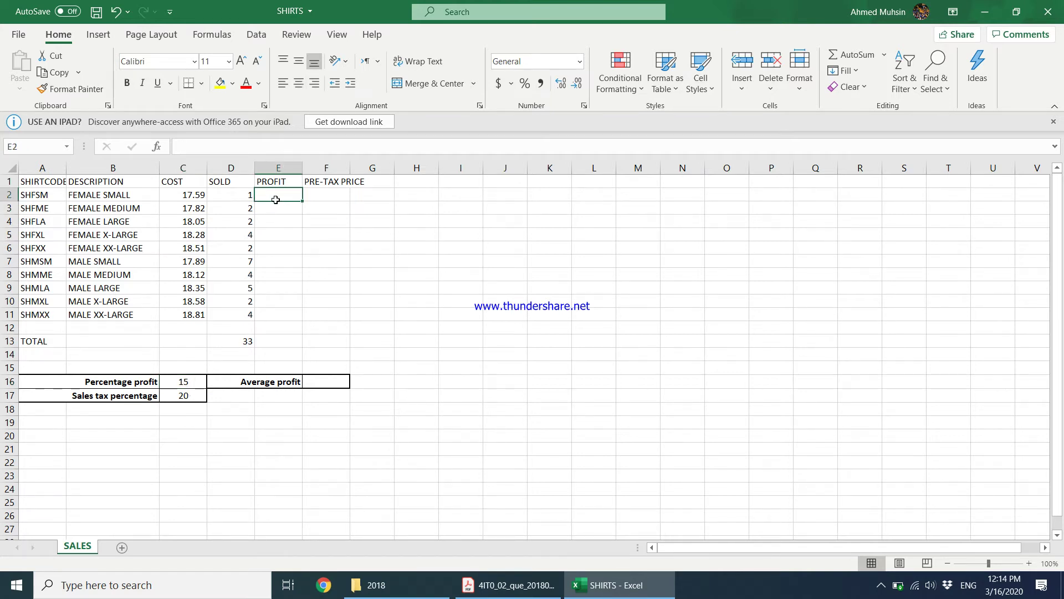
pyautogui.click(185, 386)
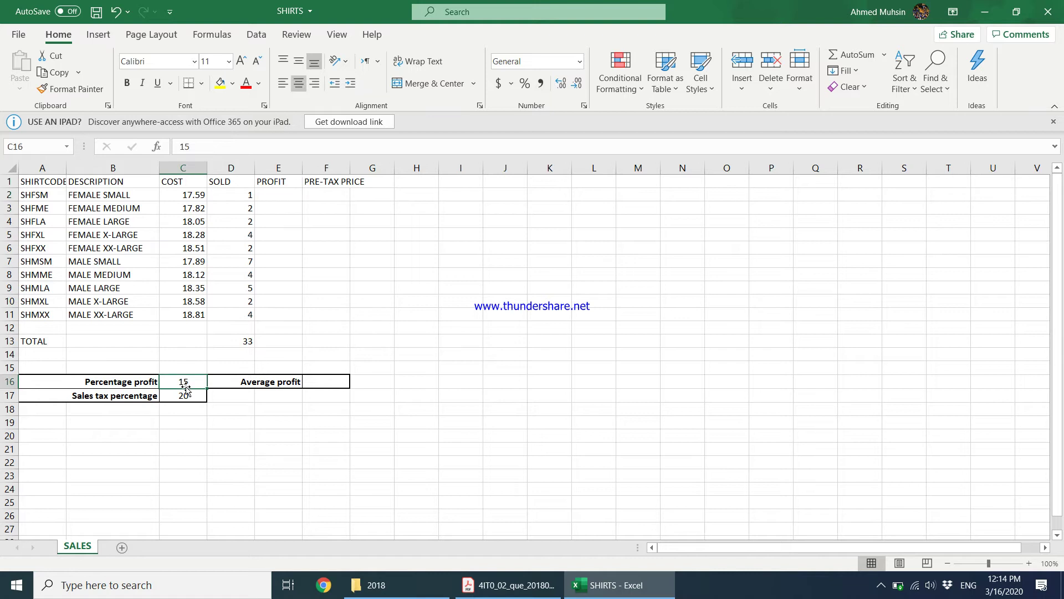
pyautogui.click(173, 195)
pyautogui.click(272, 195)
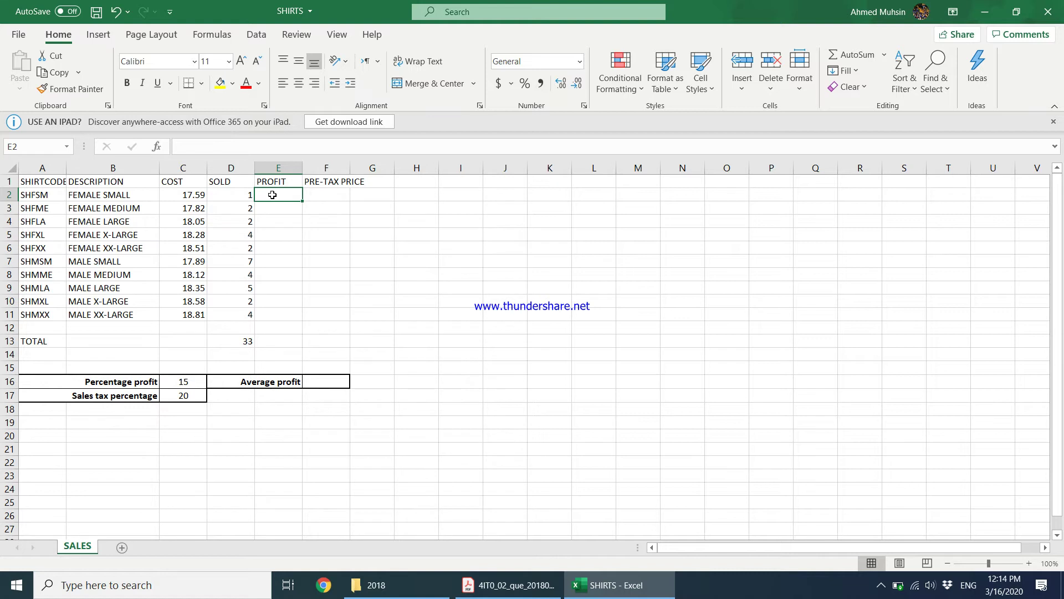
pyautogui.click(189, 386)
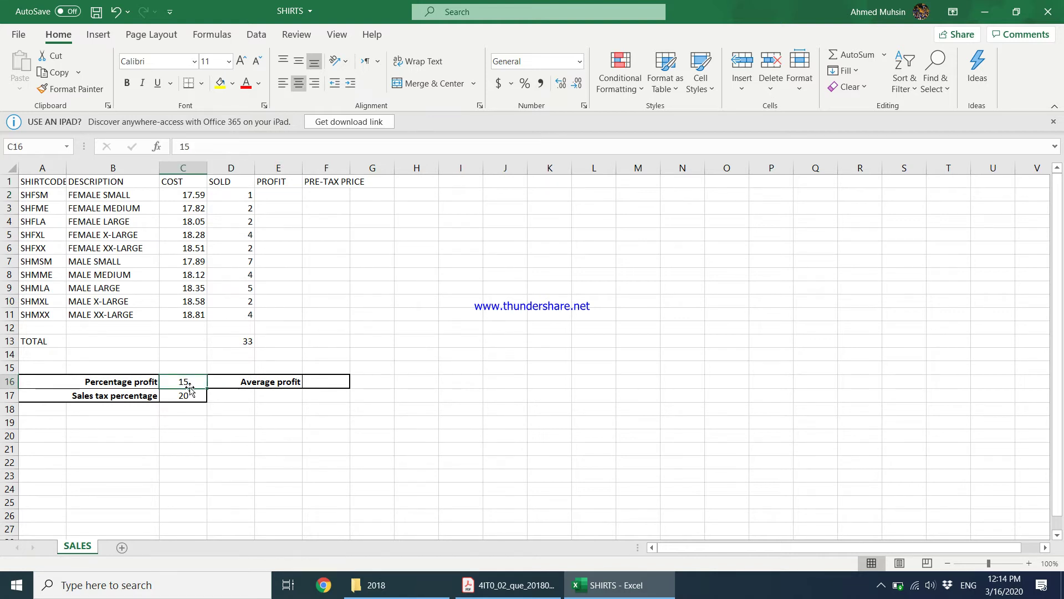
pyautogui.click(287, 193)
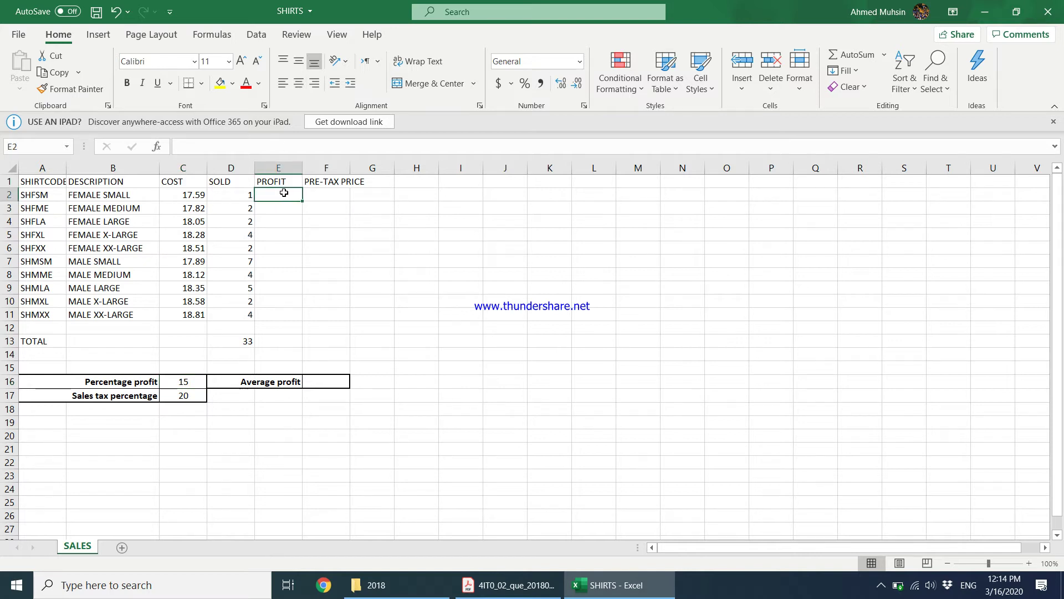
pyautogui.click(178, 383)
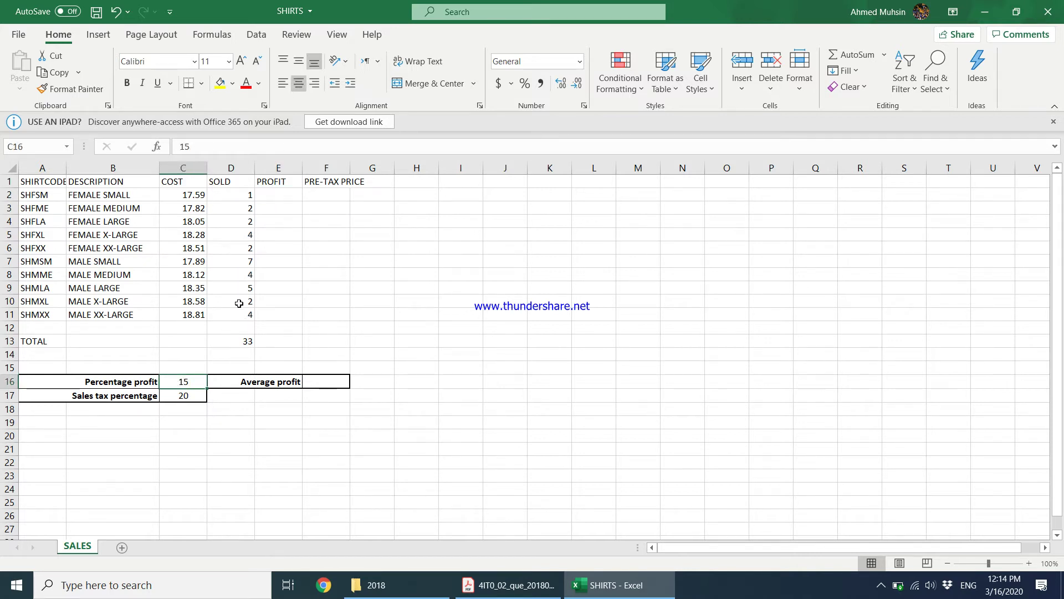
# - Calculate the profit for the small female shirt in E2 with the formula =C16%*C2
pyautogui.click(273, 198)
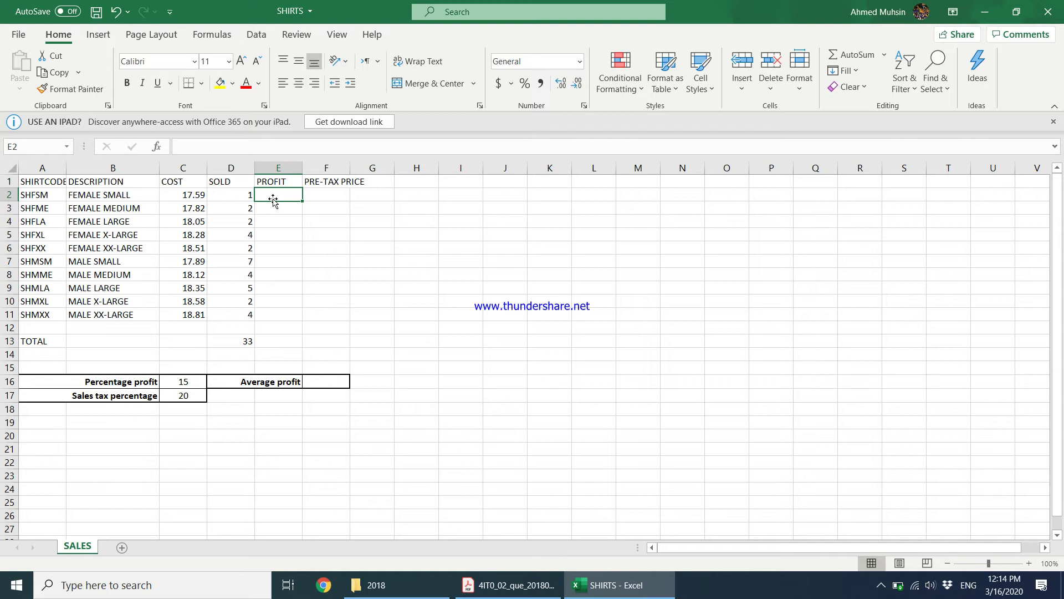
pyautogui.write('=')
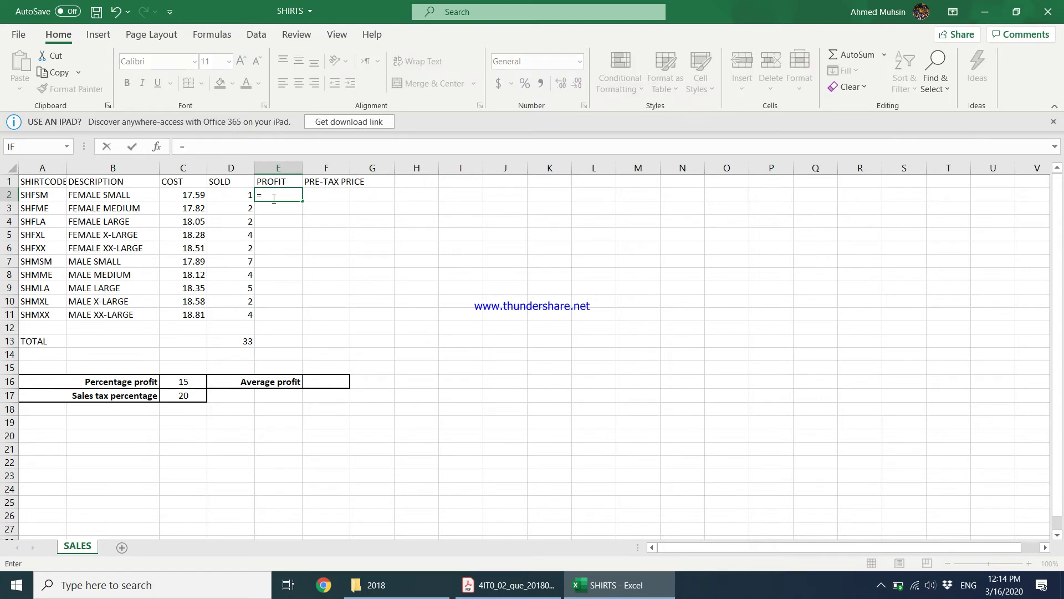
pyautogui.click(174, 385)
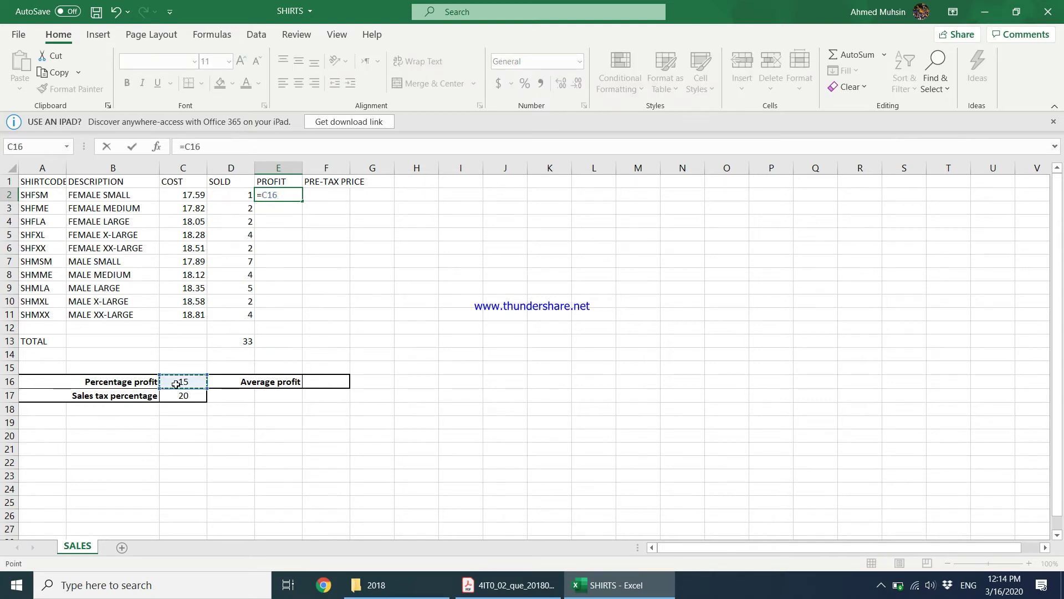
pyautogui.write('%*')
pyautogui.click(194, 195)
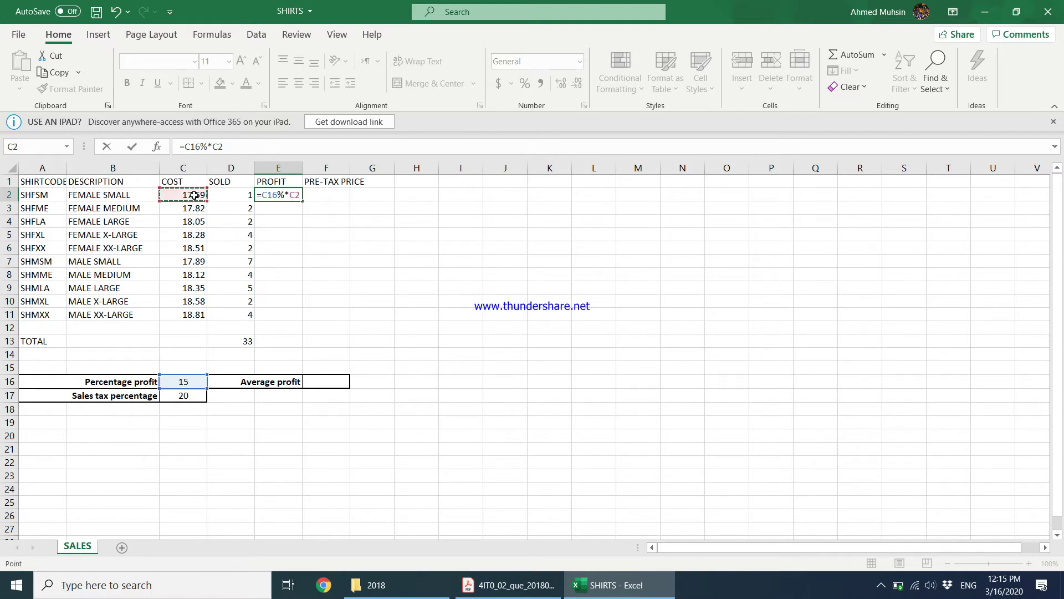
pyautogui.press('Return')
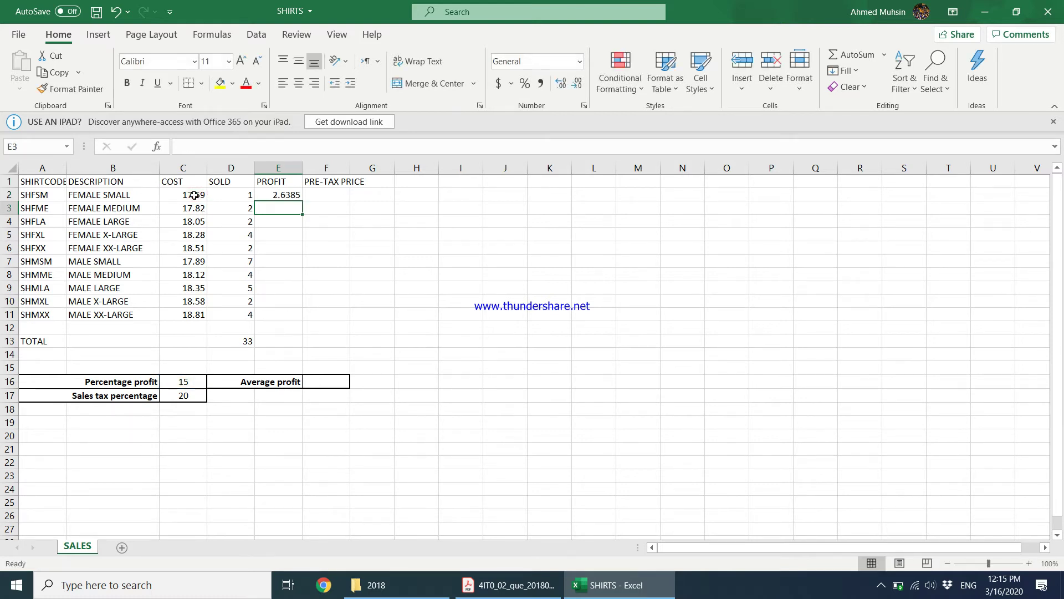
# - Review the profit formula in E2 against the cost in C2, and check part (b) in the PDF before returning to the workbook
pyautogui.click(194, 195)
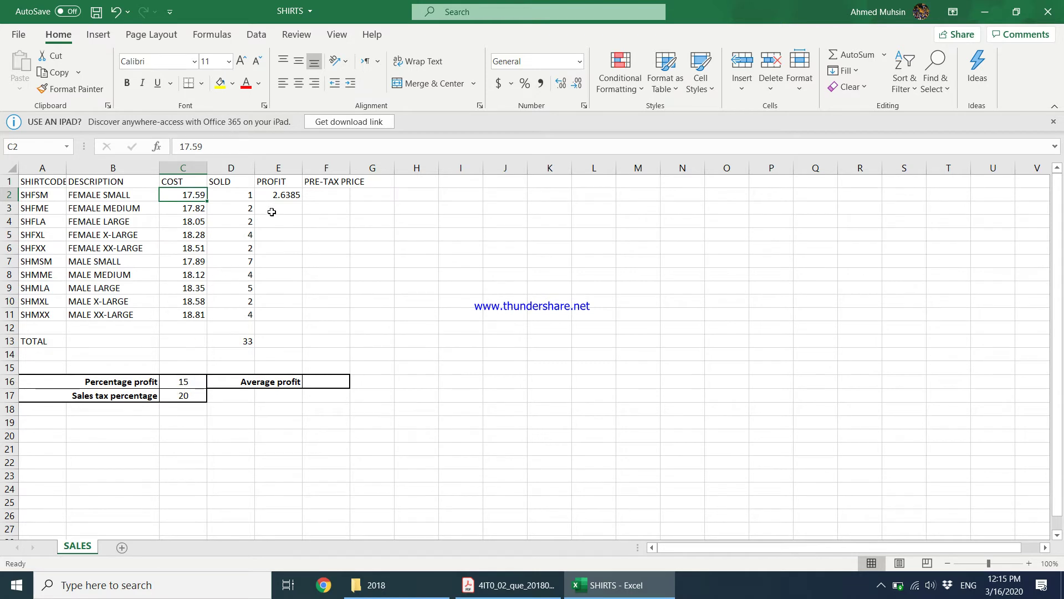
pyautogui.click(274, 195)
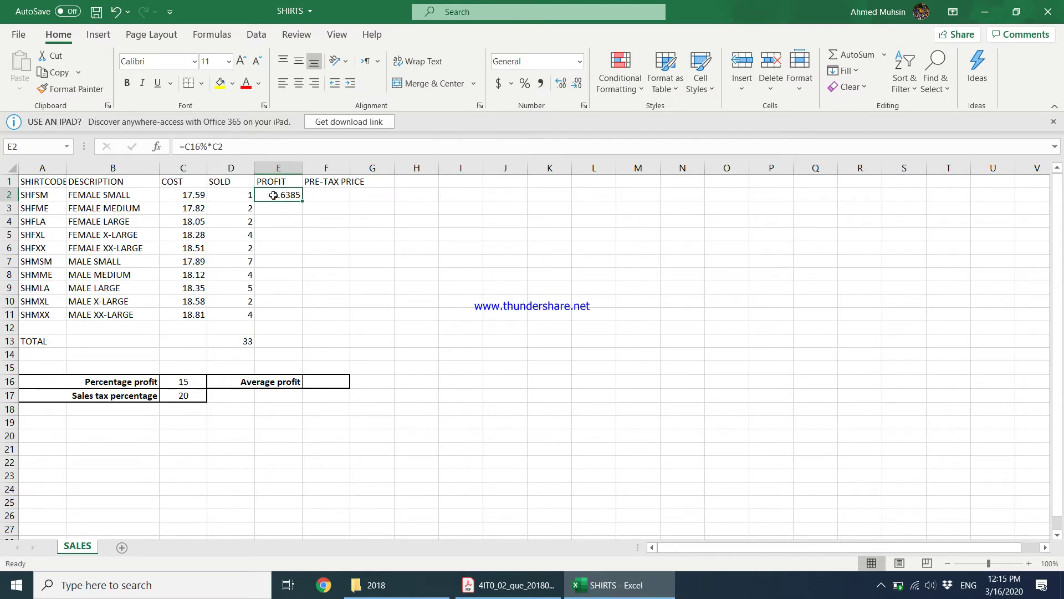
pyautogui.click(185, 196)
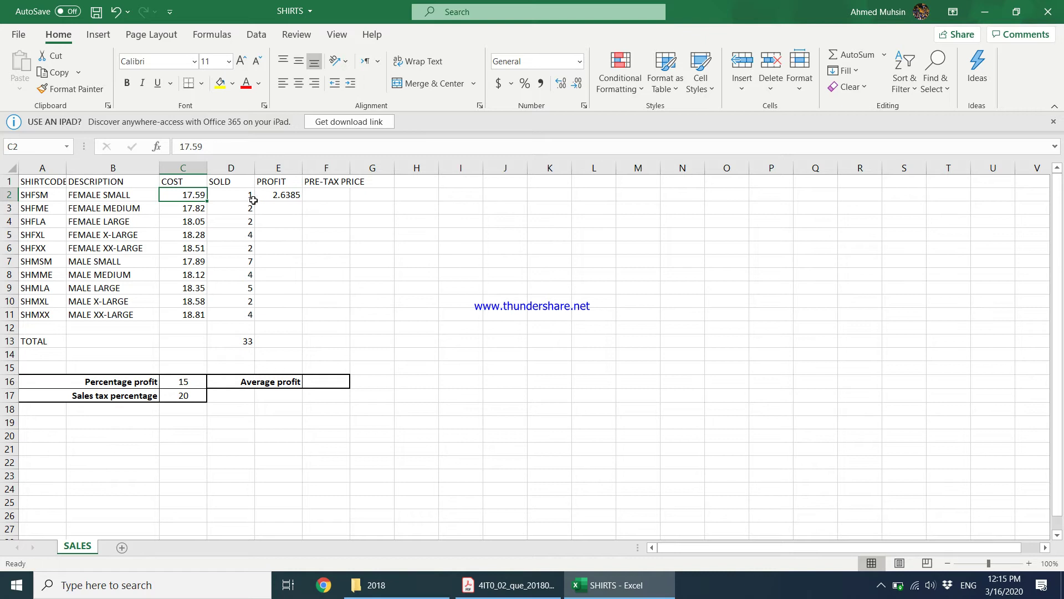
pyautogui.click(273, 195)
pyautogui.click(508, 585)
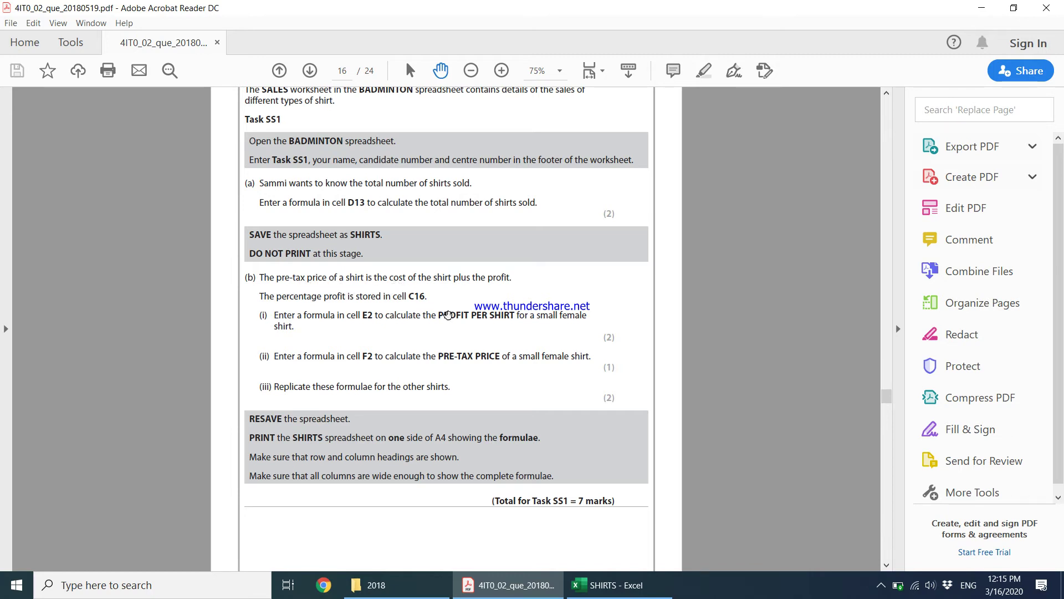
pyautogui.click(597, 593)
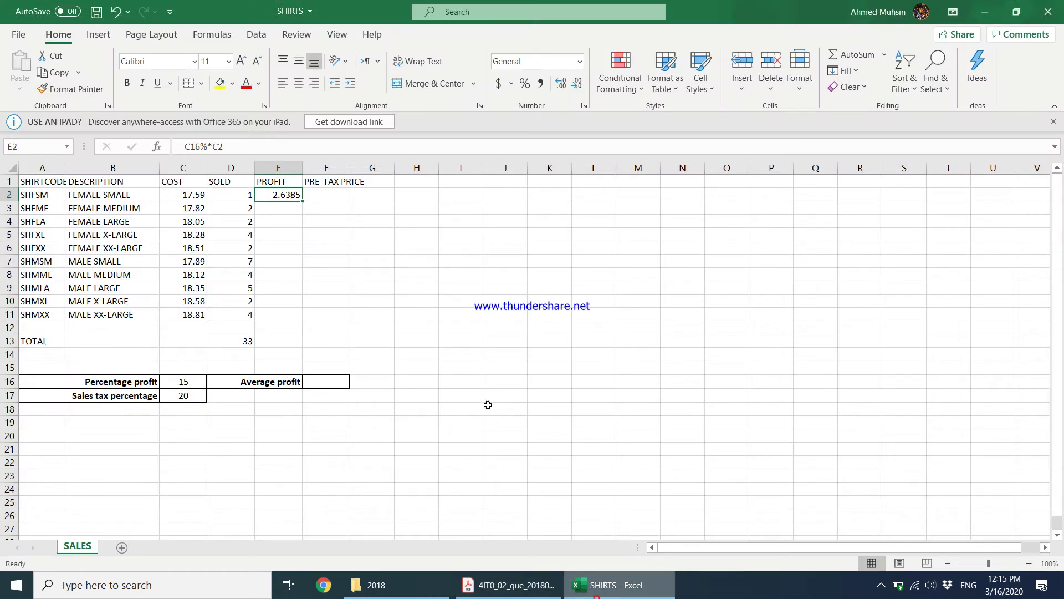
# - Calculate the pre-tax price of the small female shirt in F2 with the formula =C2+E2
pyautogui.click(331, 198)
pyautogui.write('=')
pyautogui.click(197, 200)
pyautogui.write('+')
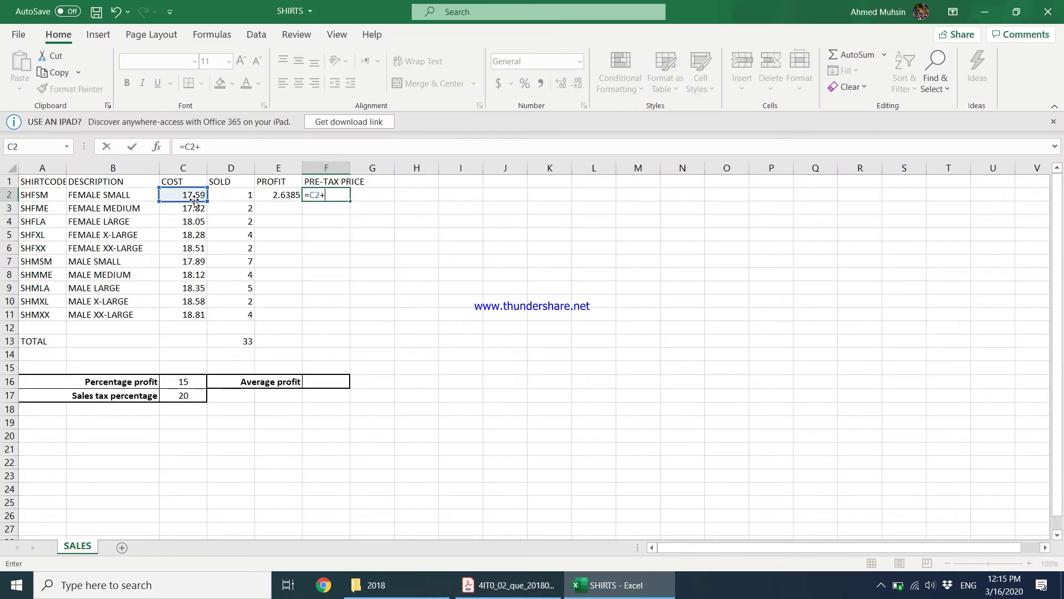
pyautogui.click(284, 194)
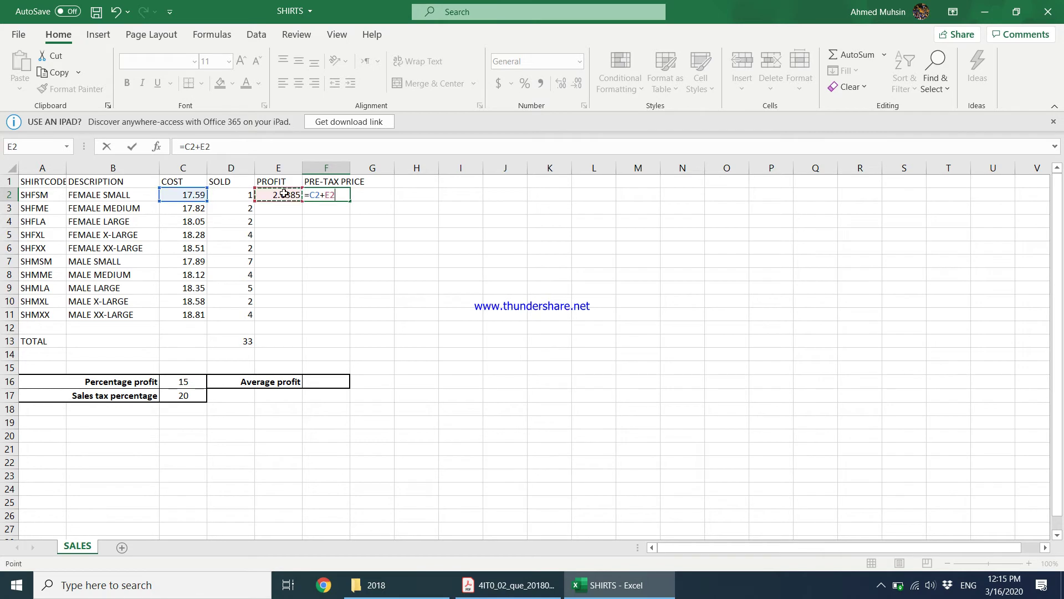
pyautogui.press('Return')
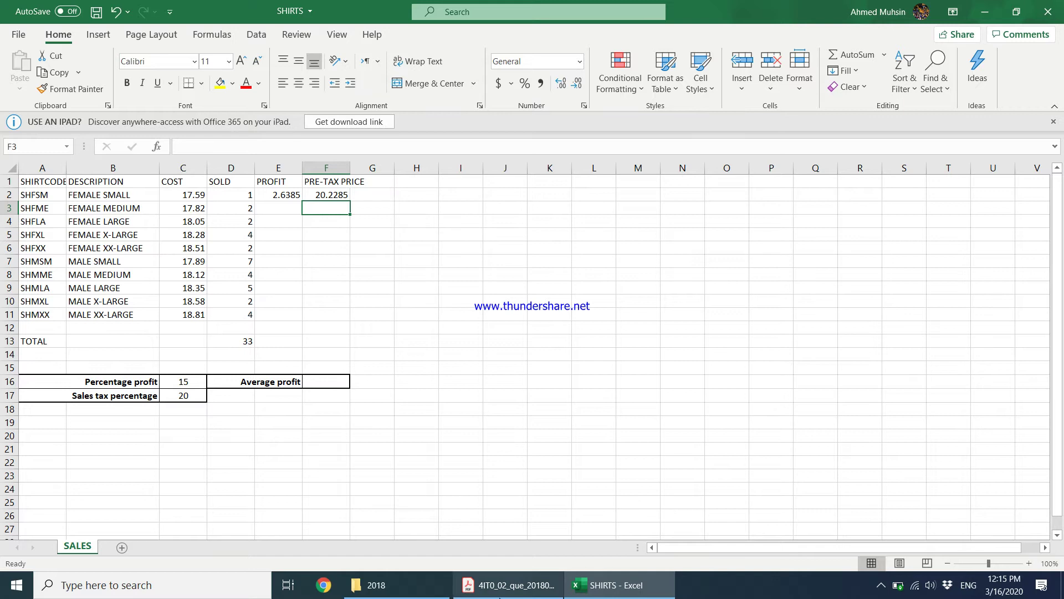
# - Check part (b)(iii) in the PDF and replicate the profit formula from E2 down to E11 in the SHIRTS workbook
pyautogui.click(513, 592)
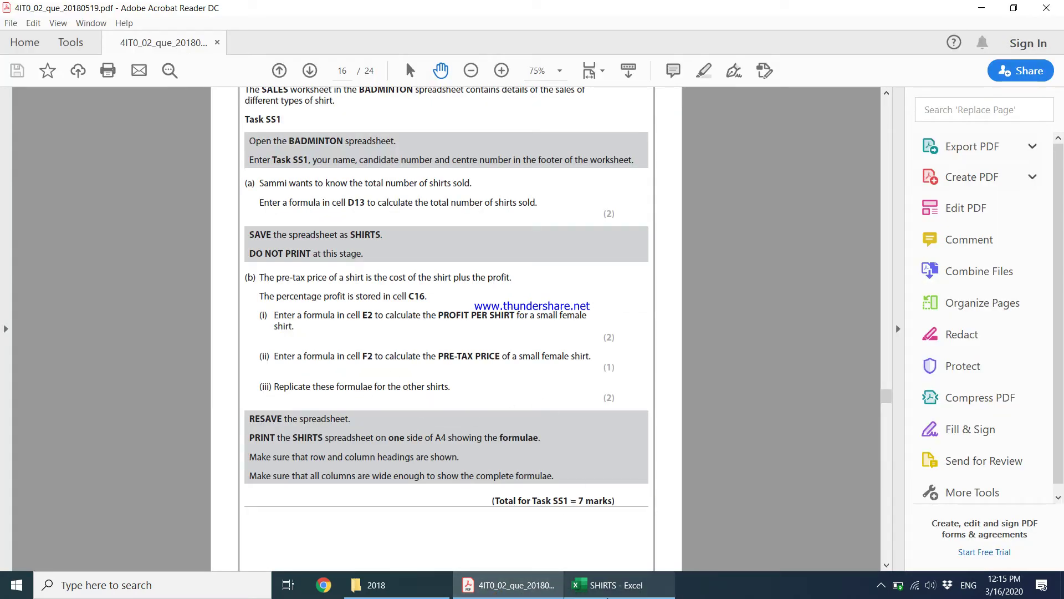
pyautogui.click(608, 589)
pyautogui.click(289, 217)
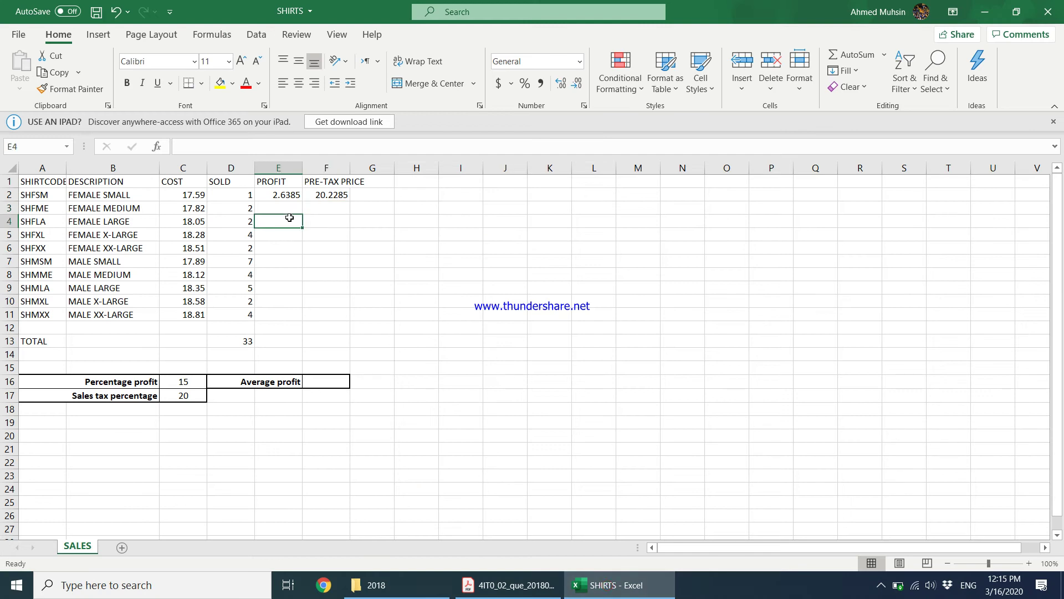
pyautogui.click(285, 196)
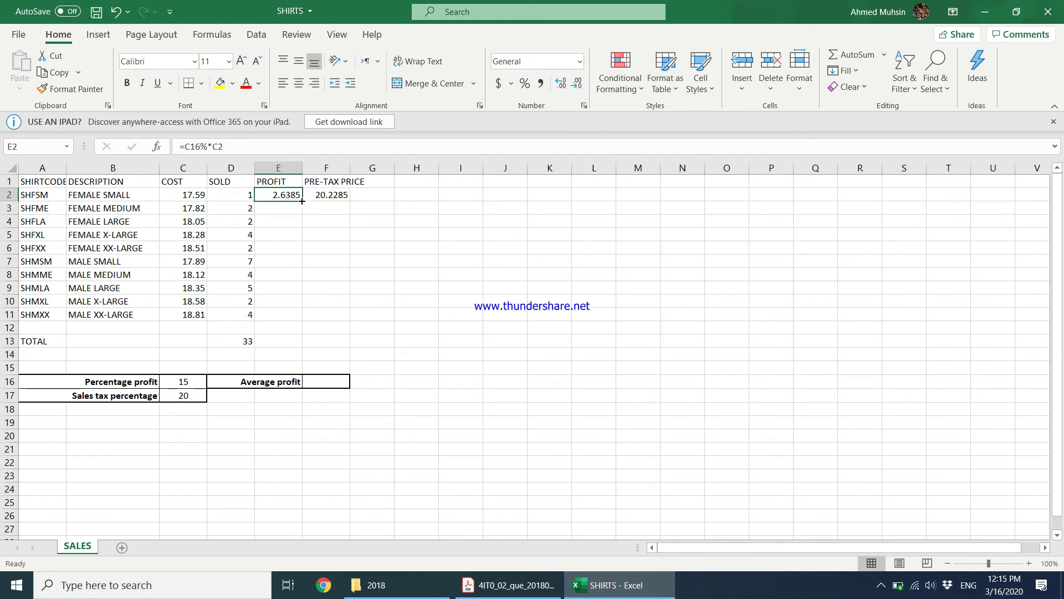
pyautogui.moveTo(303, 201); pyautogui.dragTo(296, 324)
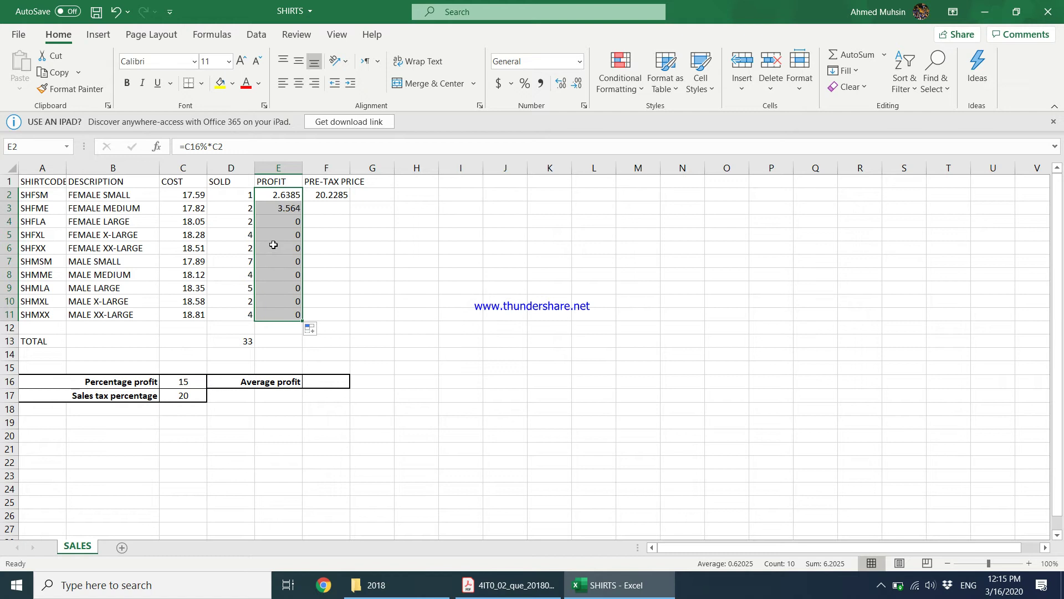
pyautogui.click(284, 194)
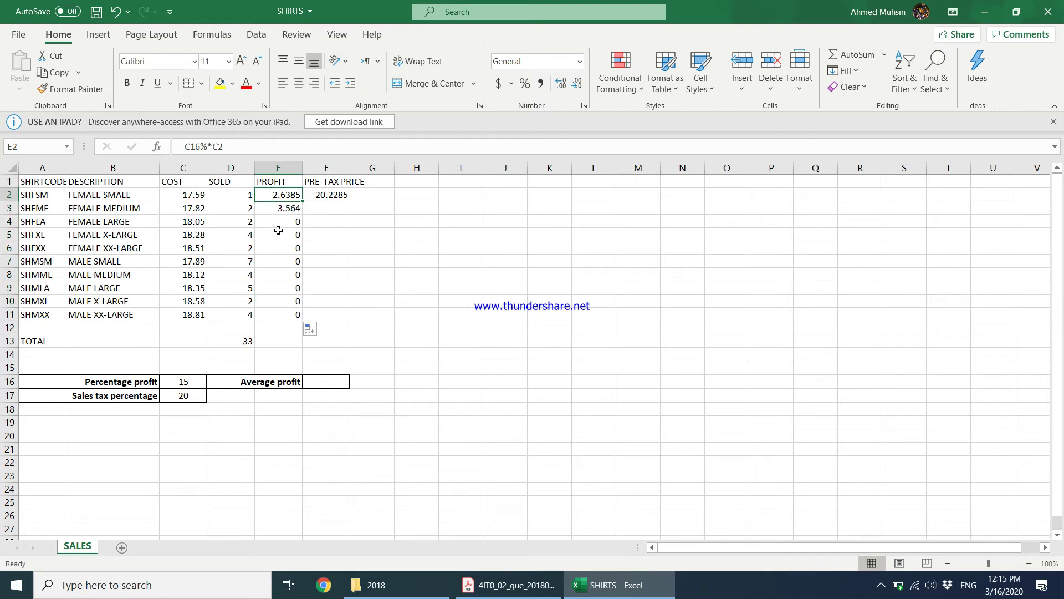
# - Examine the replicated profit formulas from E2 down to E6 and compare their percentage references with C16 and the cells below it
pyautogui.doubleClick(289, 197)
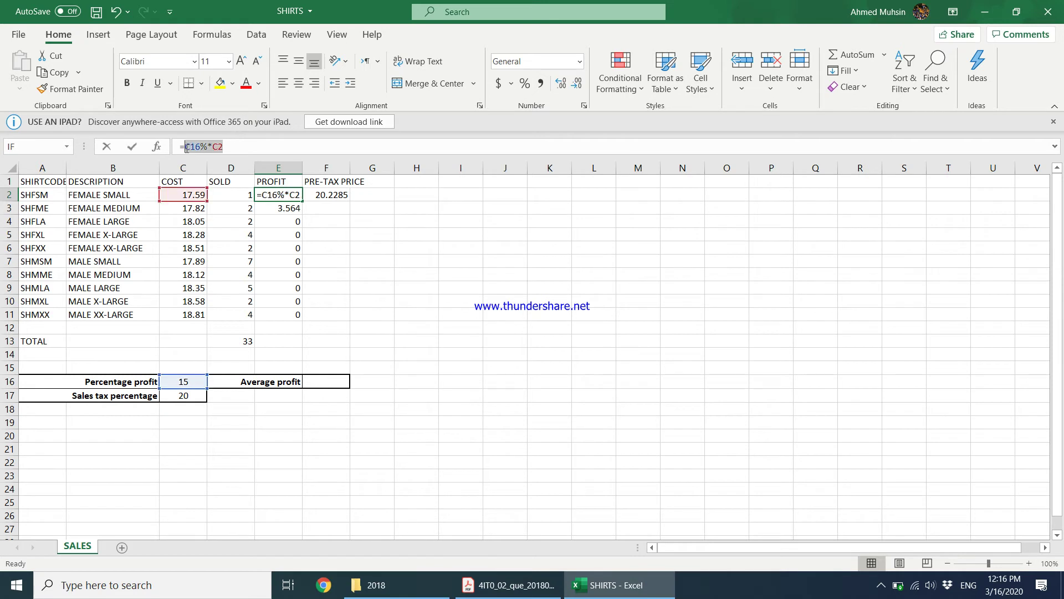
pyautogui.press('Escape')
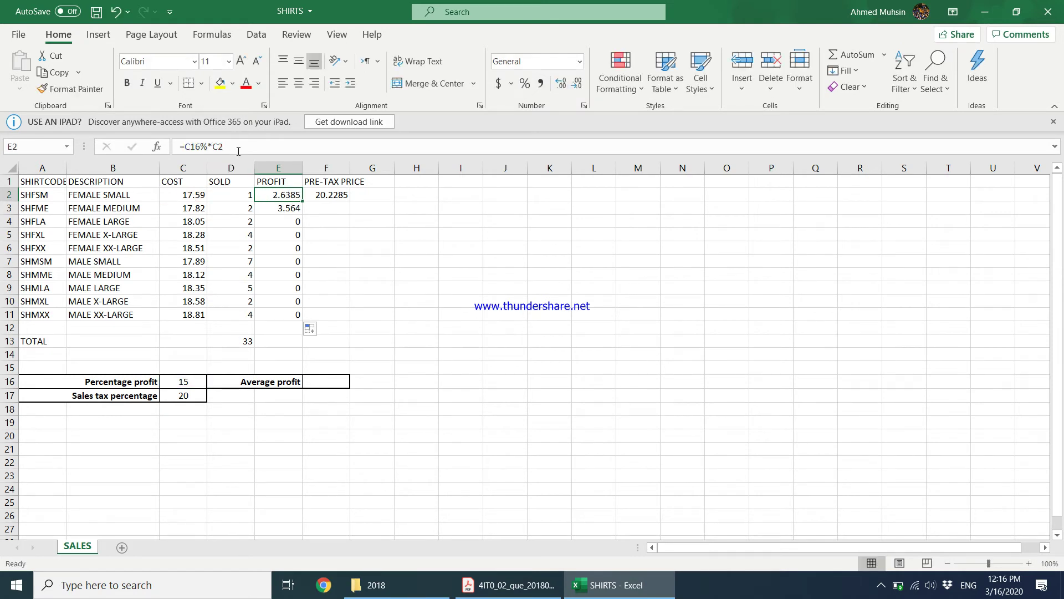
pyautogui.press('Down')
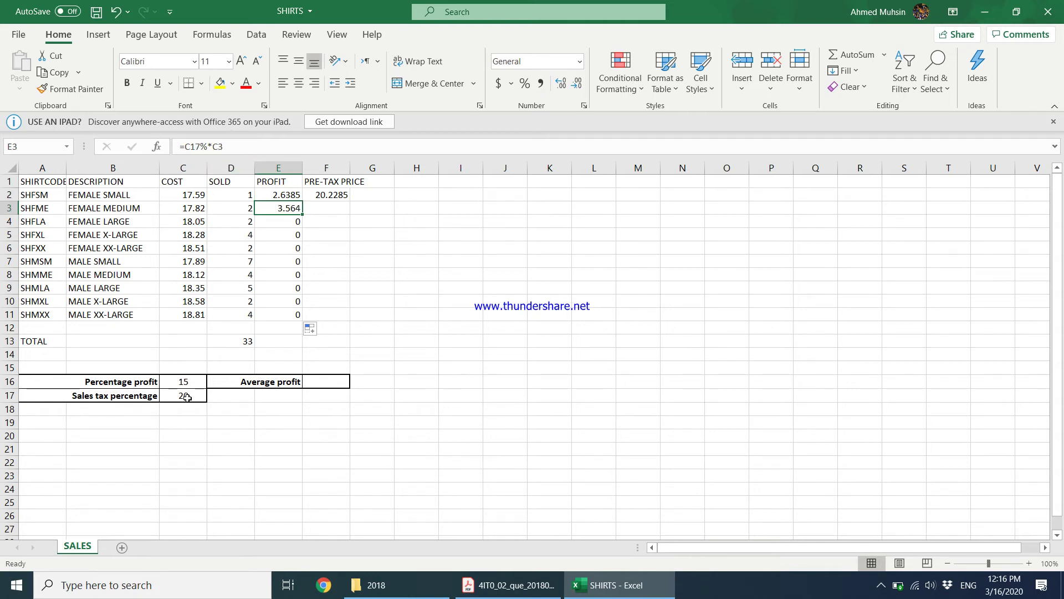
pyautogui.press('Down')
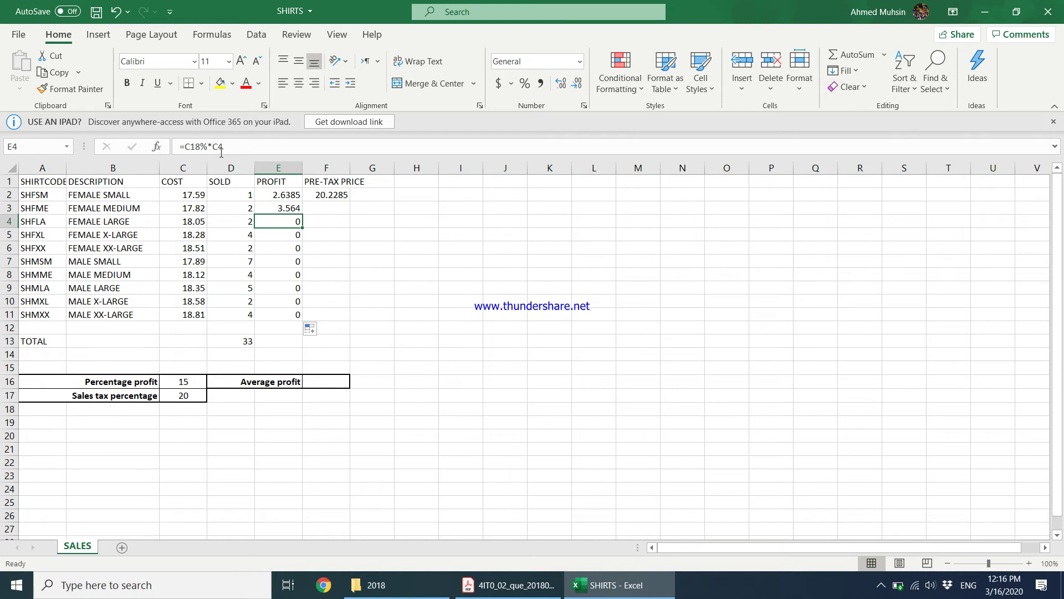
pyautogui.press('Down')
pyautogui.click(181, 422)
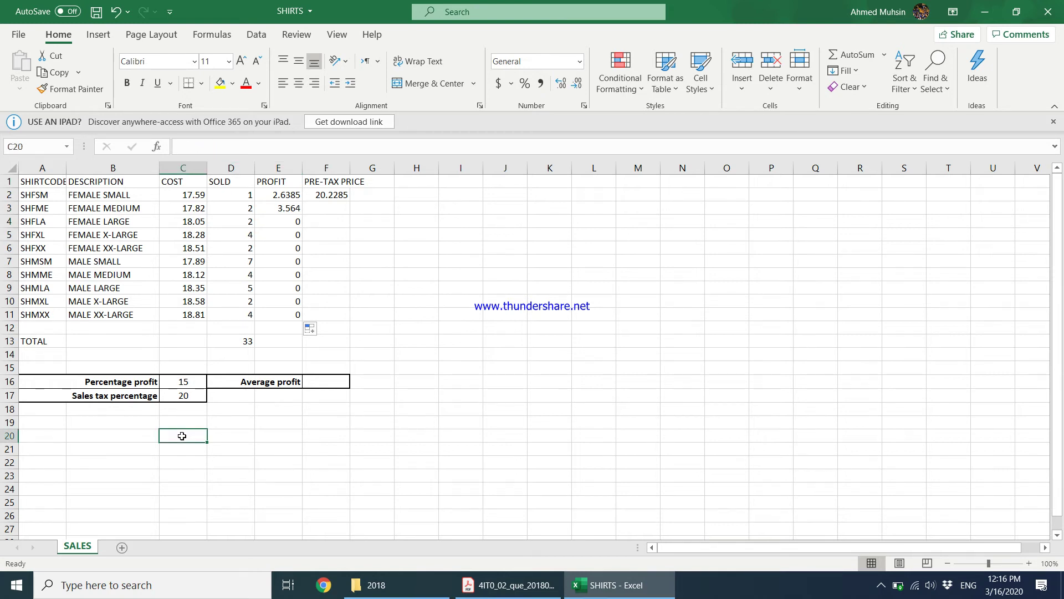
pyautogui.click(280, 247)
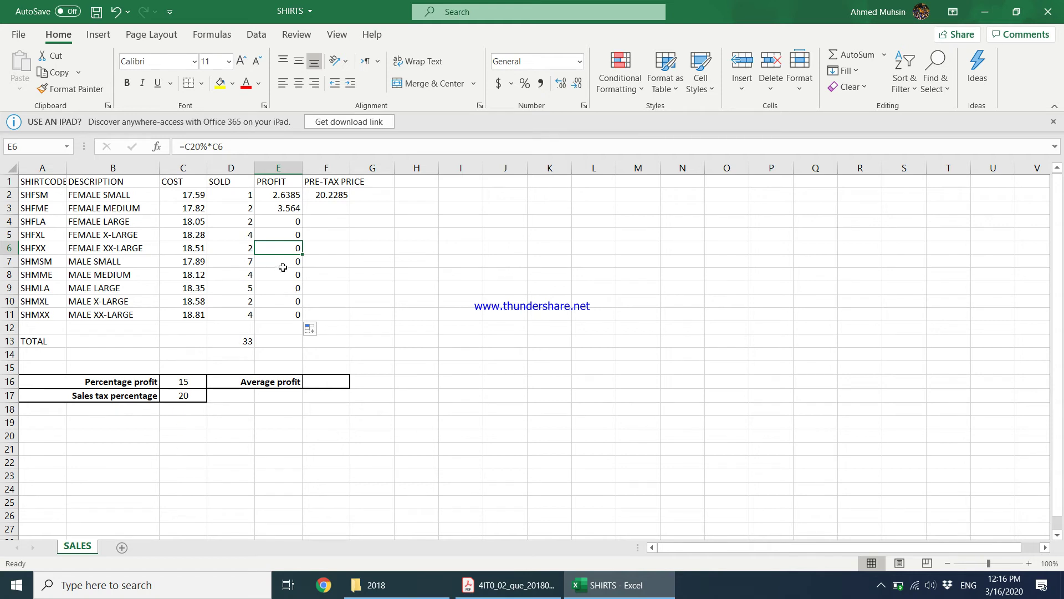
pyautogui.click(190, 384)
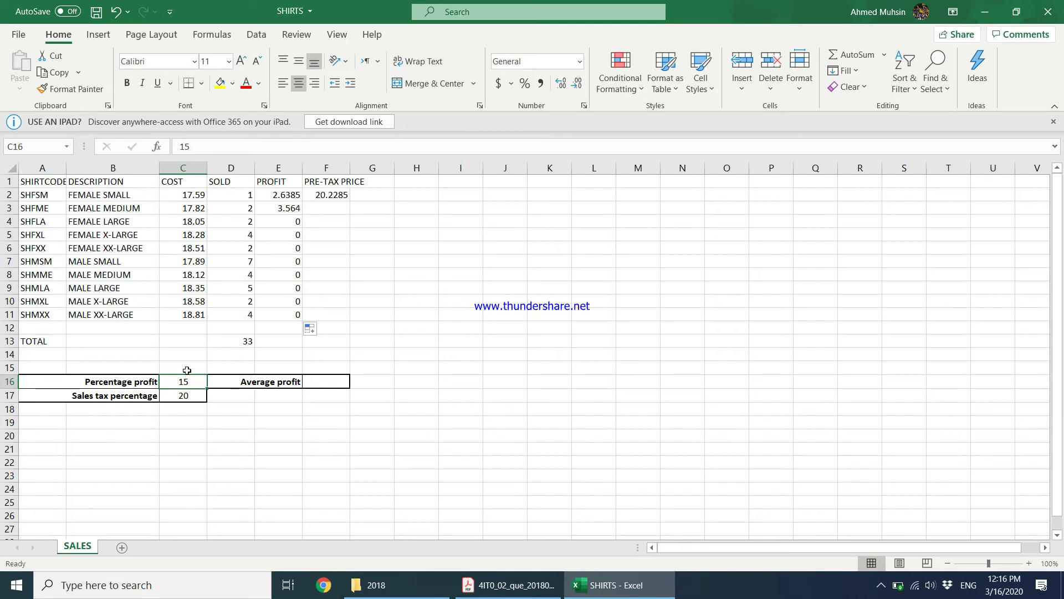
# - Change the profit formula in E2 to =$C$16%*C2 and replicate it down to E11
pyautogui.click(270, 200)
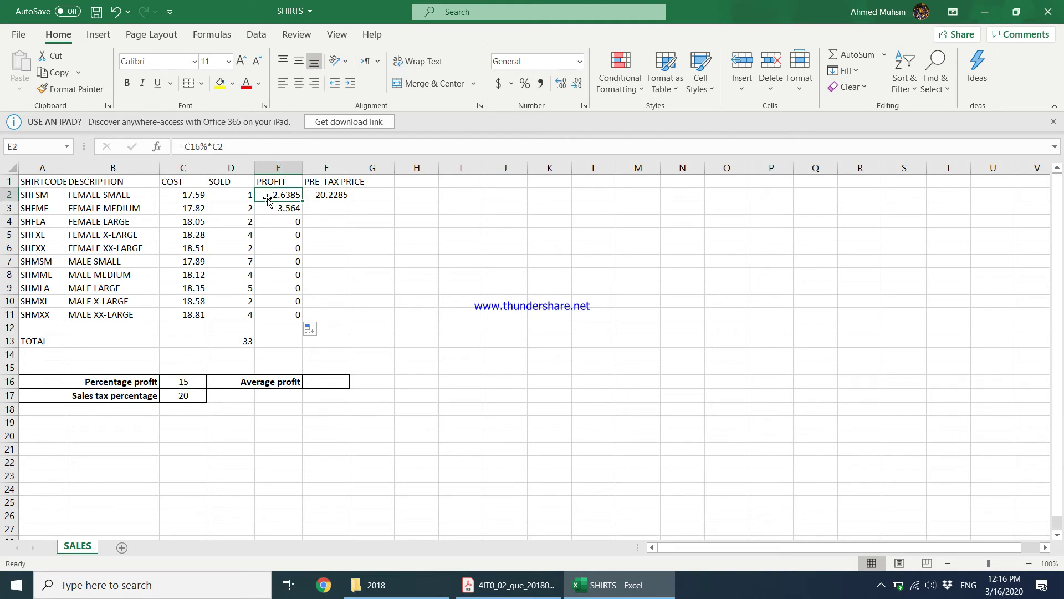
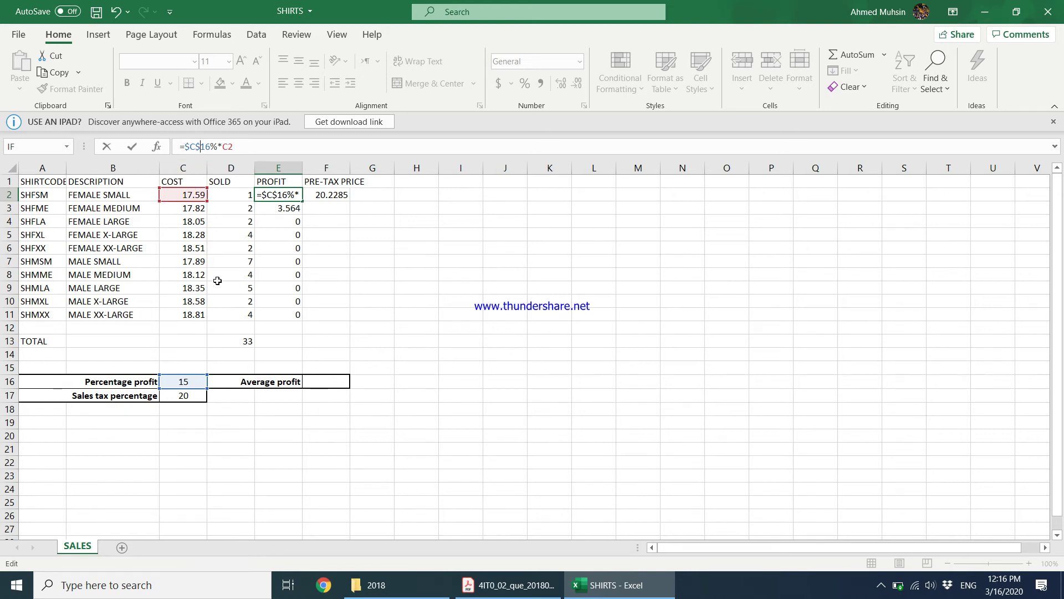
pyautogui.press('Return')
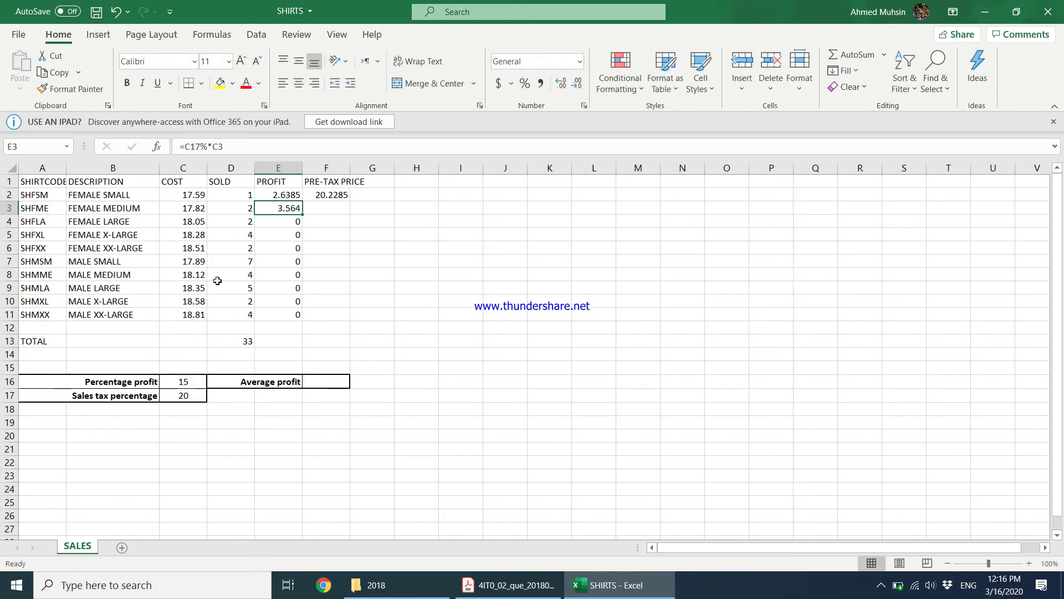
pyautogui.click(293, 196)
pyautogui.moveTo(302, 201); pyautogui.dragTo(305, 321)
# - Examine the profit formulas in E2 to E5 for the fixed percentage reference and the changing cost reference
pyautogui.click(283, 196)
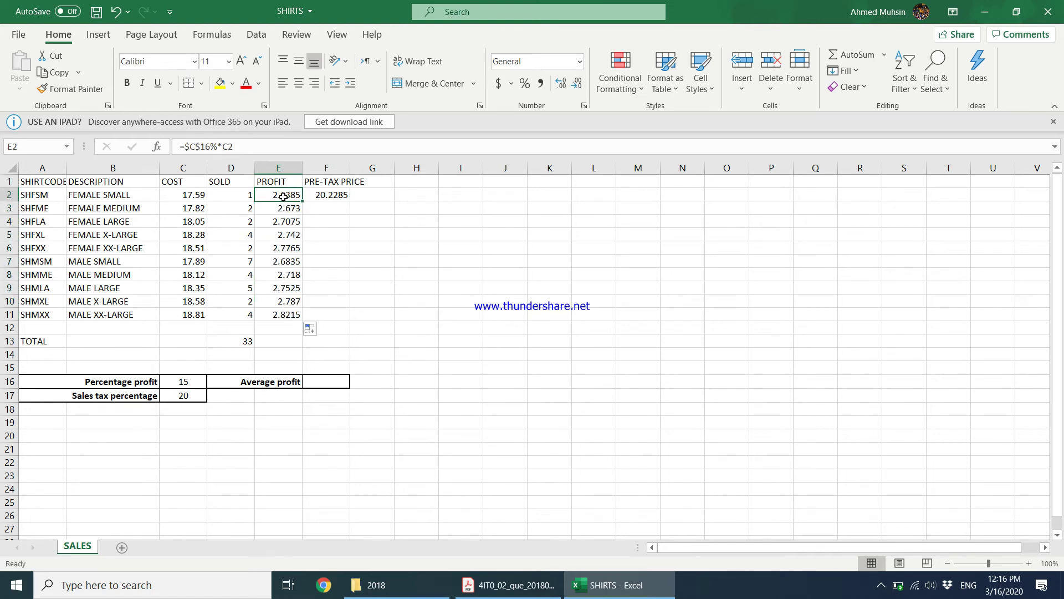
pyautogui.doubleClick(230, 147)
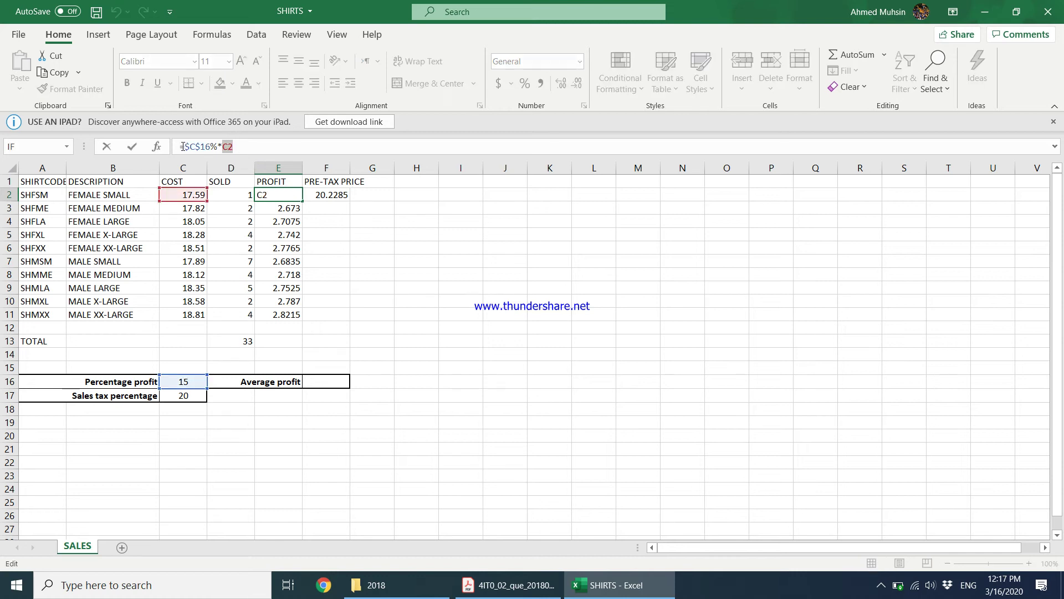
pyautogui.hotkey('ctrl', 'Return')
pyautogui.click(282, 205)
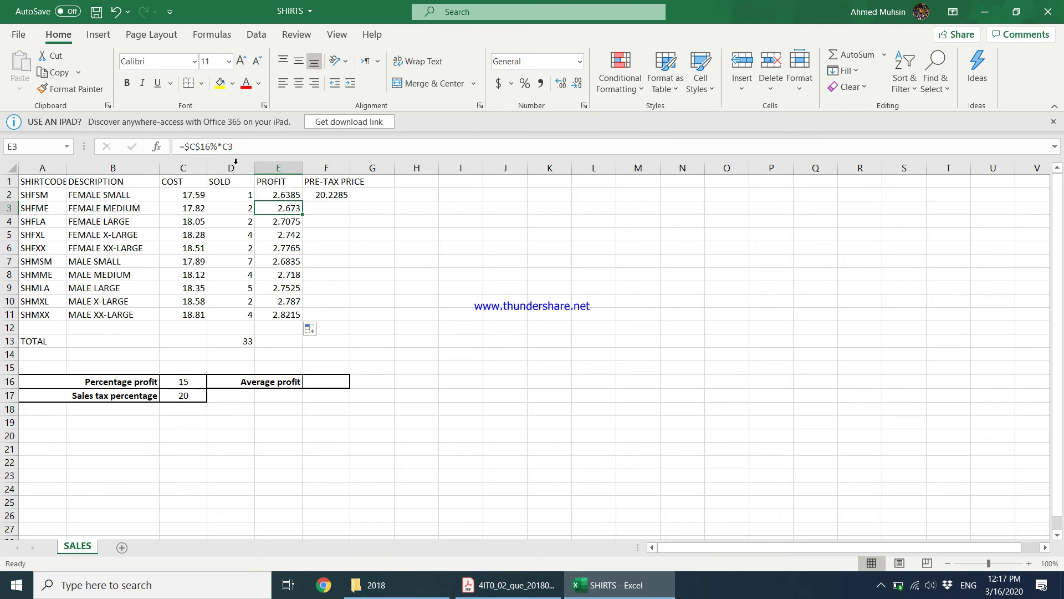
pyautogui.click(280, 220)
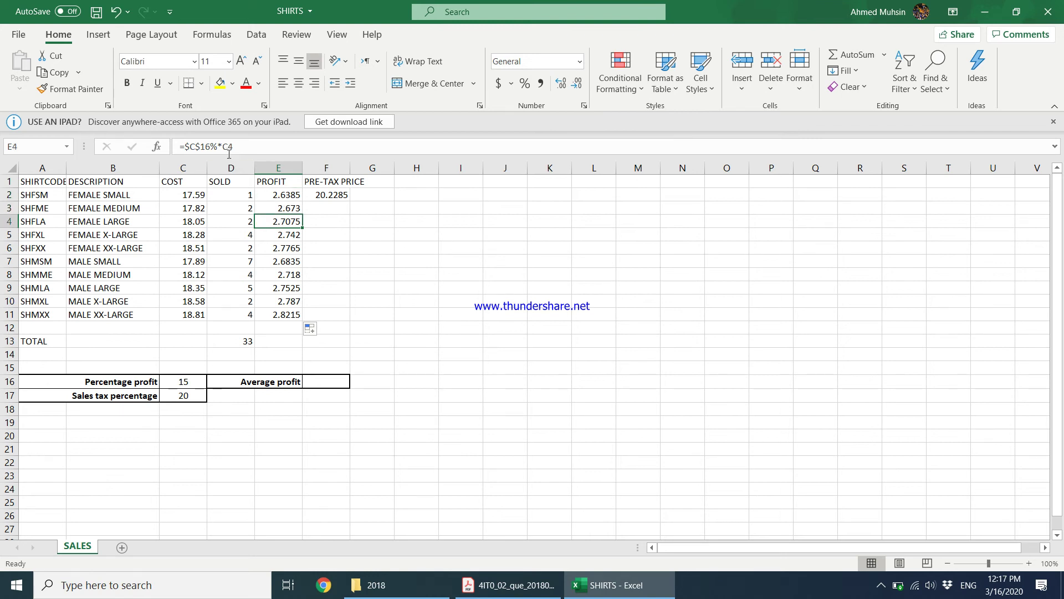
pyautogui.click(286, 237)
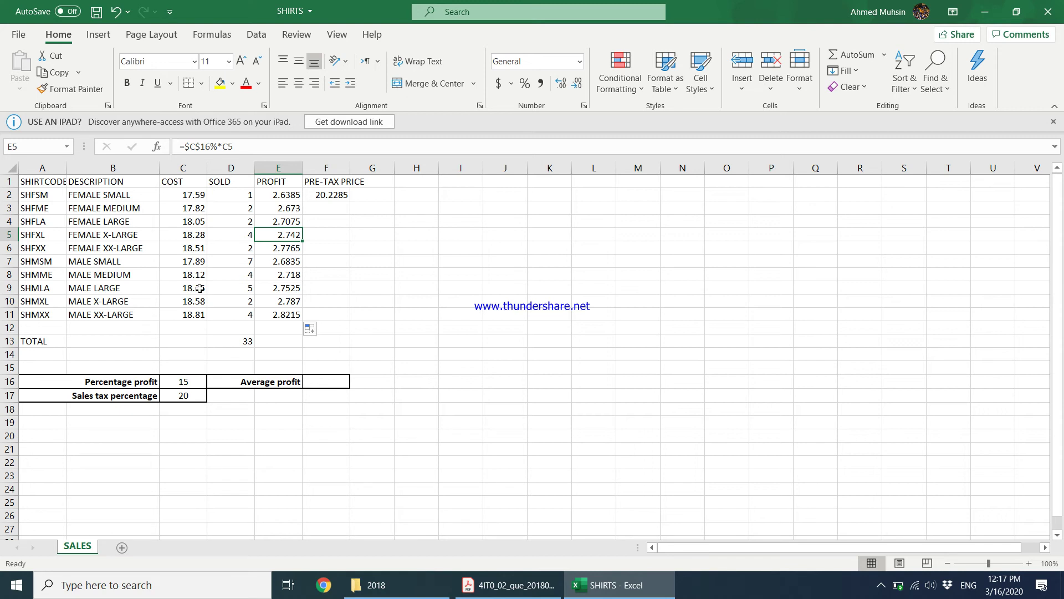
# - Replicate the pre-tax price formula from F2 down to F11 and widen column F to fit its heading
pyautogui.click(326, 196)
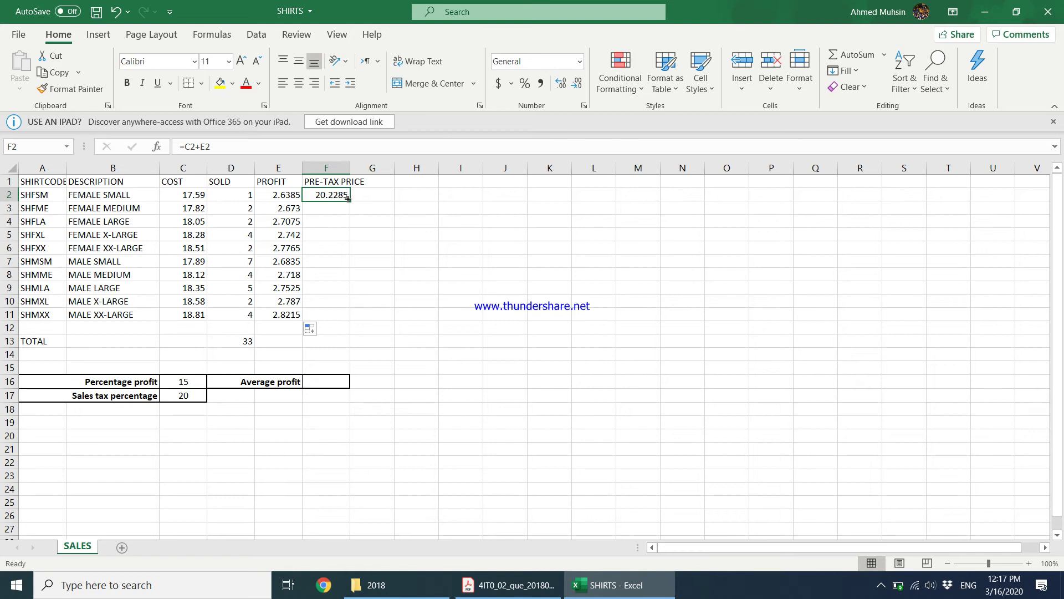
pyautogui.moveTo(351, 203); pyautogui.dragTo(350, 314)
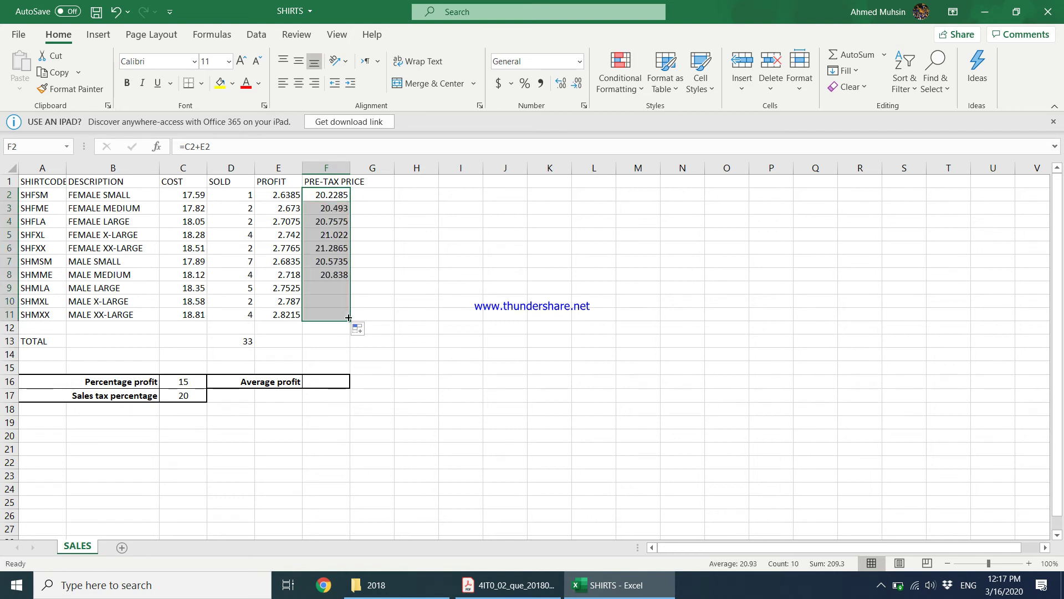
pyautogui.moveTo(345, 171); pyautogui.dragTo(363, 172)
# - Examine the pre-tax price formulas in F2 to F4 against the cost and profit cells they reference
pyautogui.click(349, 207)
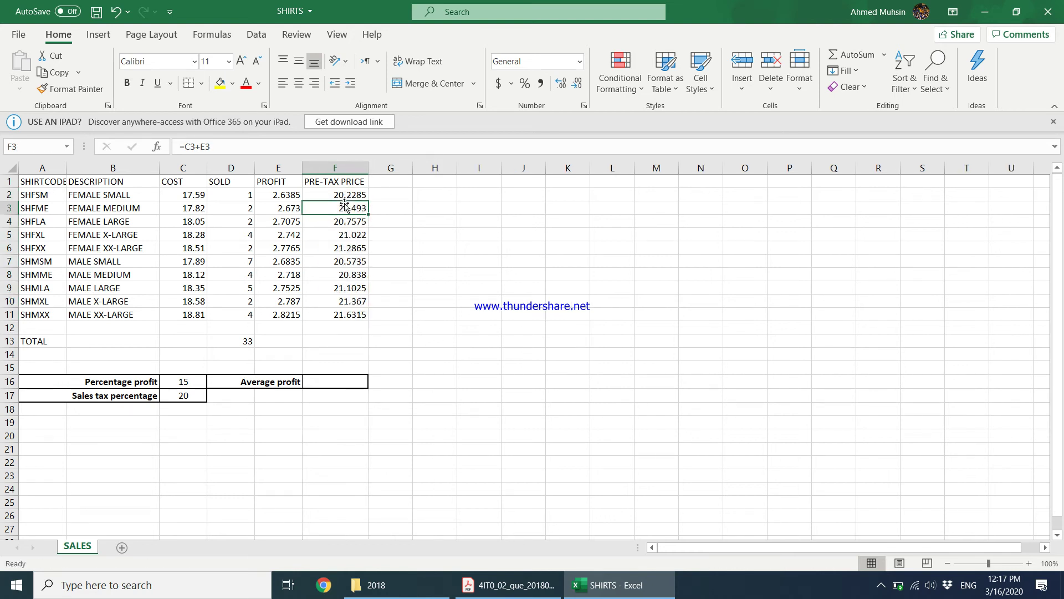
pyautogui.click(335, 193)
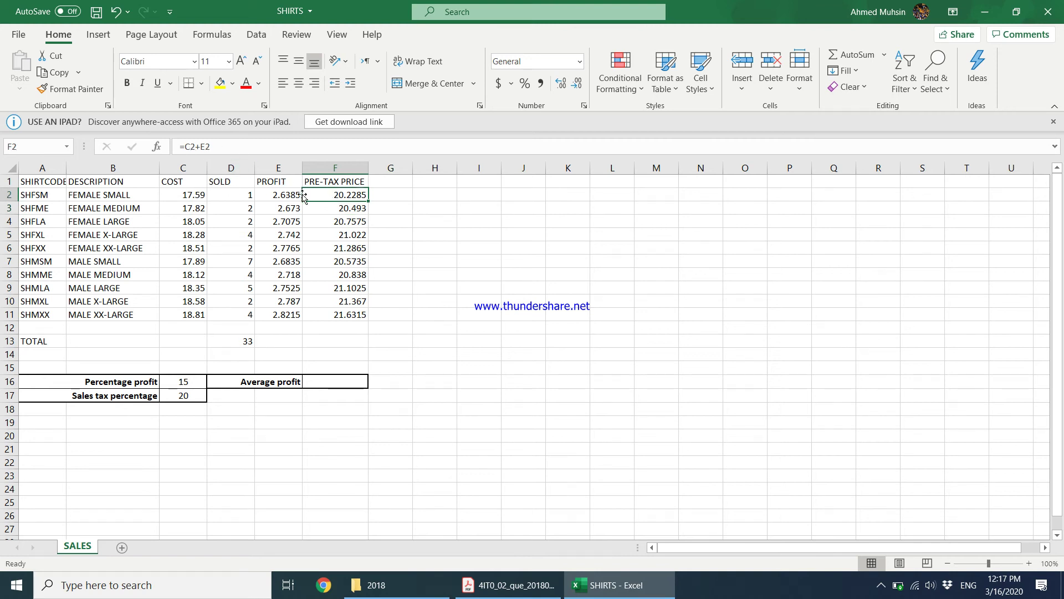
pyautogui.click(330, 211)
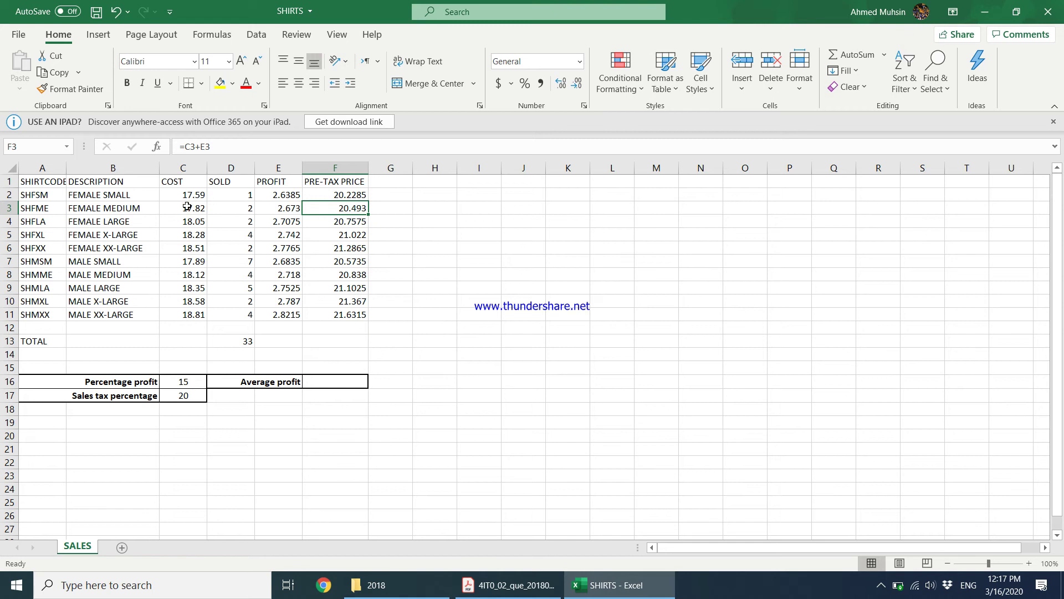
pyautogui.click(259, 208)
pyautogui.click(321, 222)
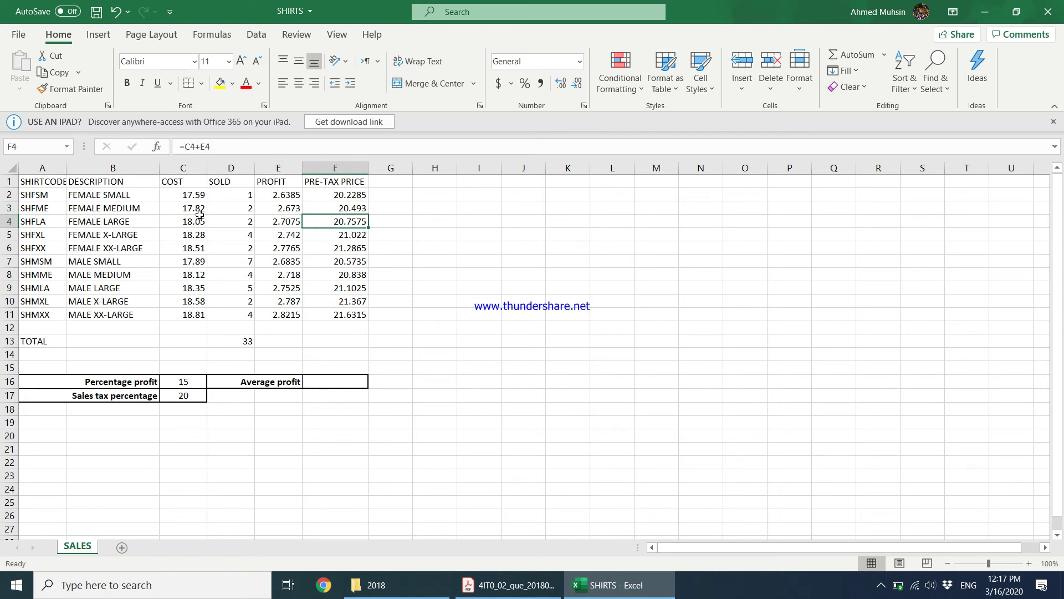
pyautogui.click(199, 221)
pyautogui.click(275, 221)
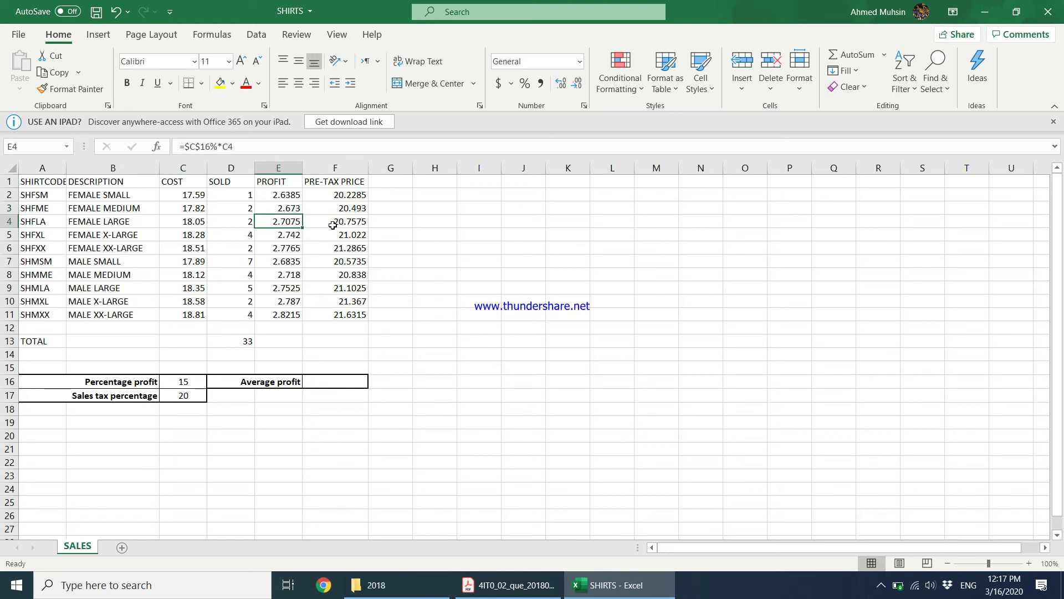
pyautogui.click(321, 194)
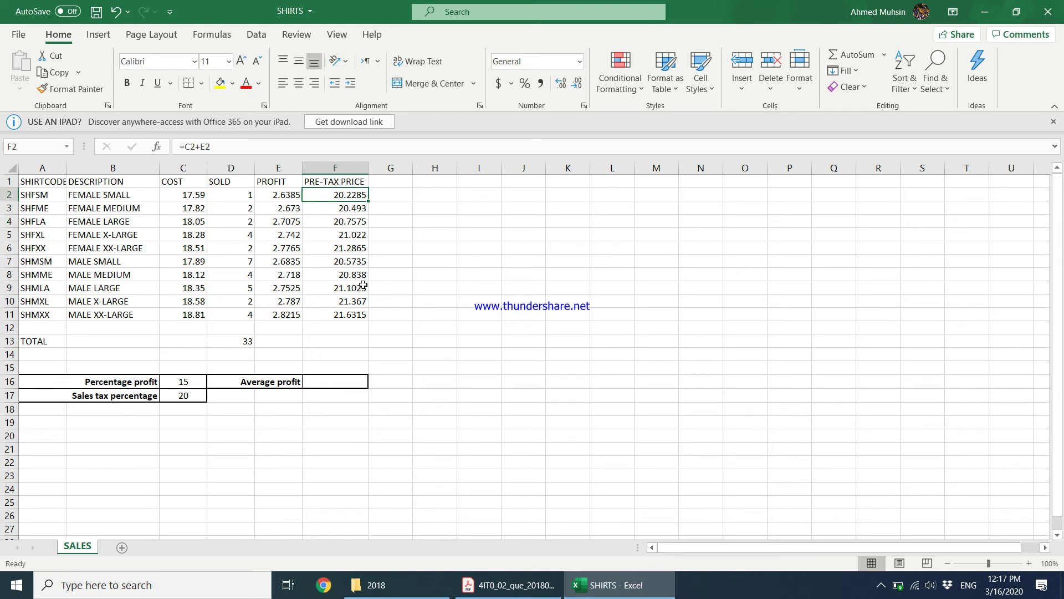
# - Check the instructions after part (b) in the PDF, then return to the SHIRTS workbook and resave it
pyautogui.click(508, 585)
pyautogui.scroll(-2, 372, 400)
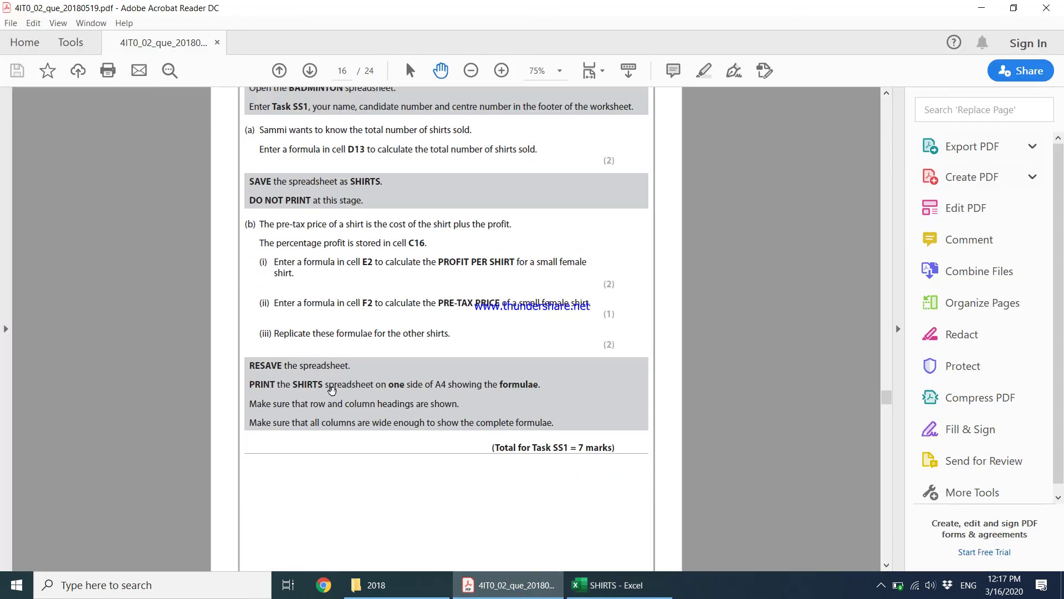
pyautogui.click(593, 594)
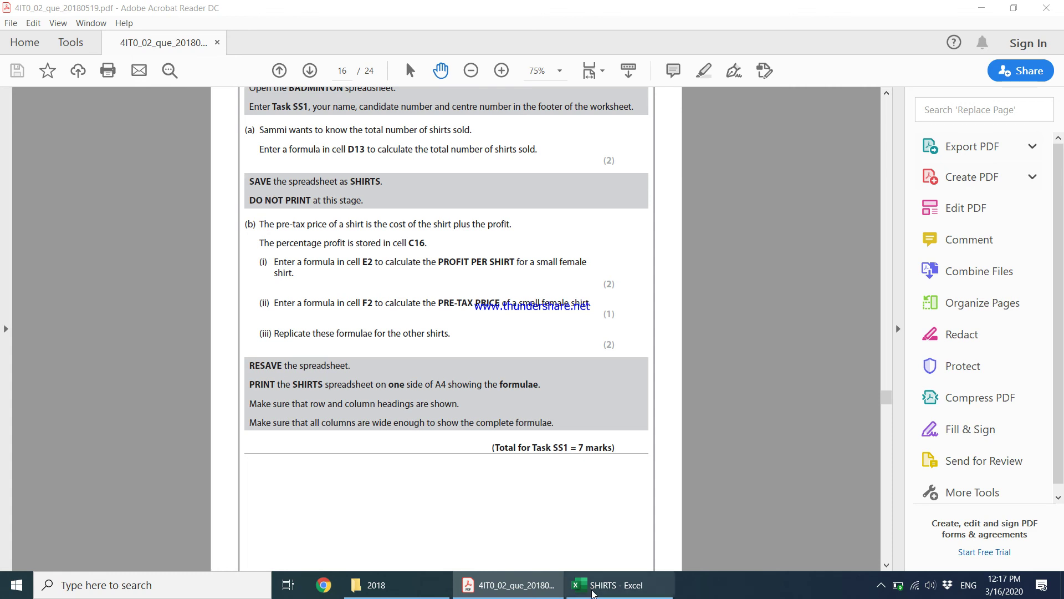
pyautogui.hotkey('ctrl', 's')
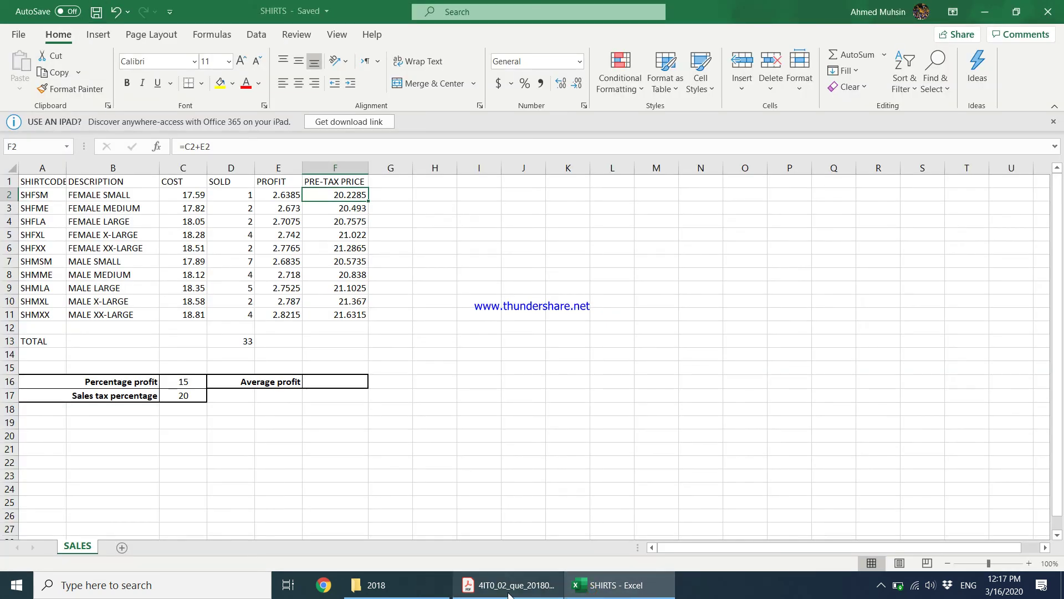
# - Check the print instructions in the PDF, then widen column A in the SHIRTS workbook and select A1:F17
pyautogui.click(509, 593)
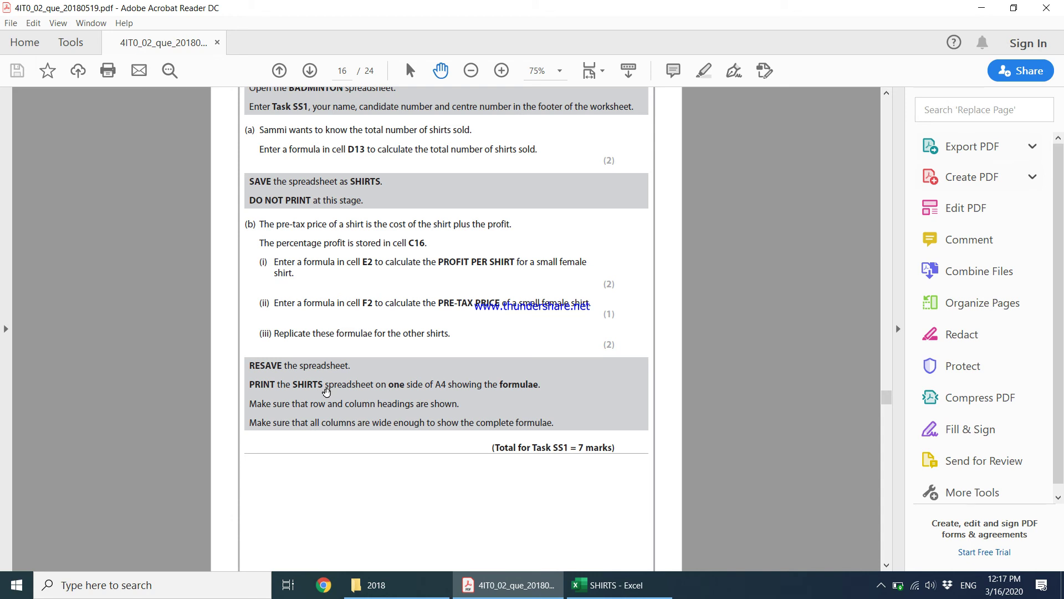
pyautogui.click(606, 588)
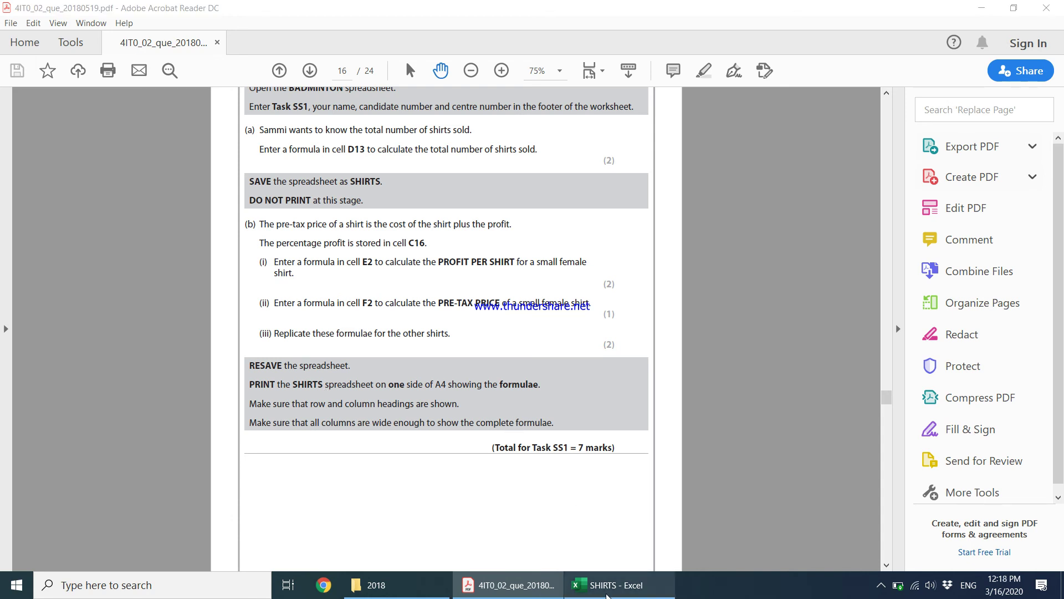
pyautogui.click(194, 301)
pyautogui.moveTo(67, 174); pyautogui.dragTo(371, 399)
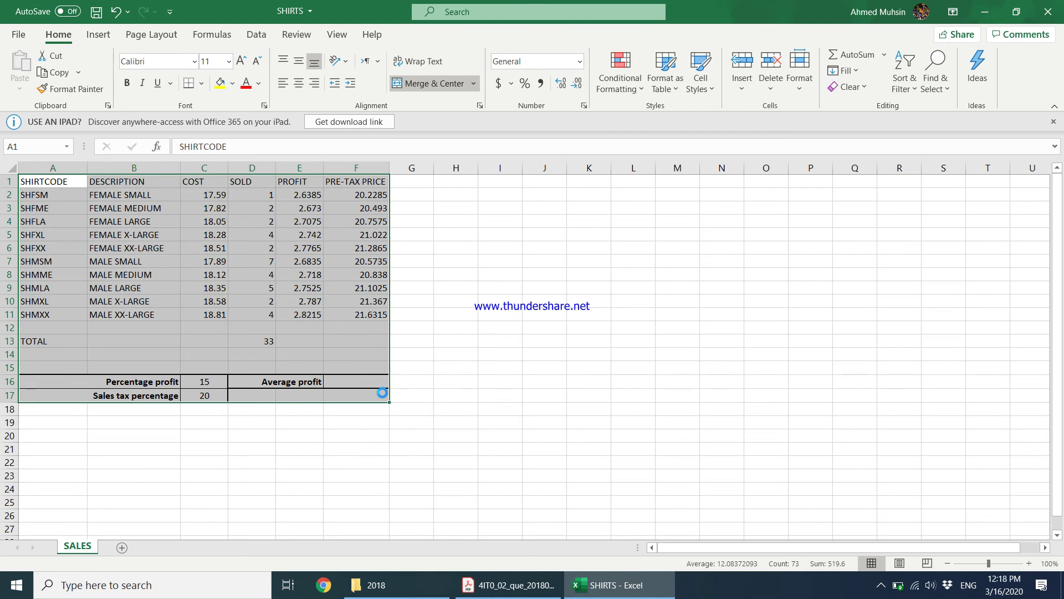
# - Preview the SHIRTS printout and compare it with the print requirements in the PDF
pyautogui.hotkey('ctrl', 'p')
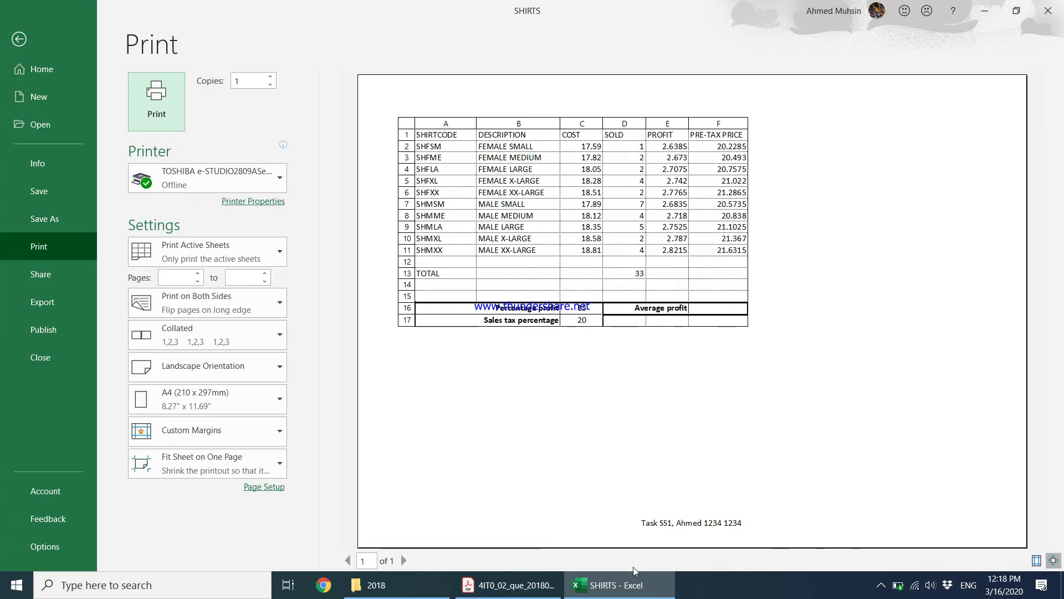
pyautogui.click(510, 585)
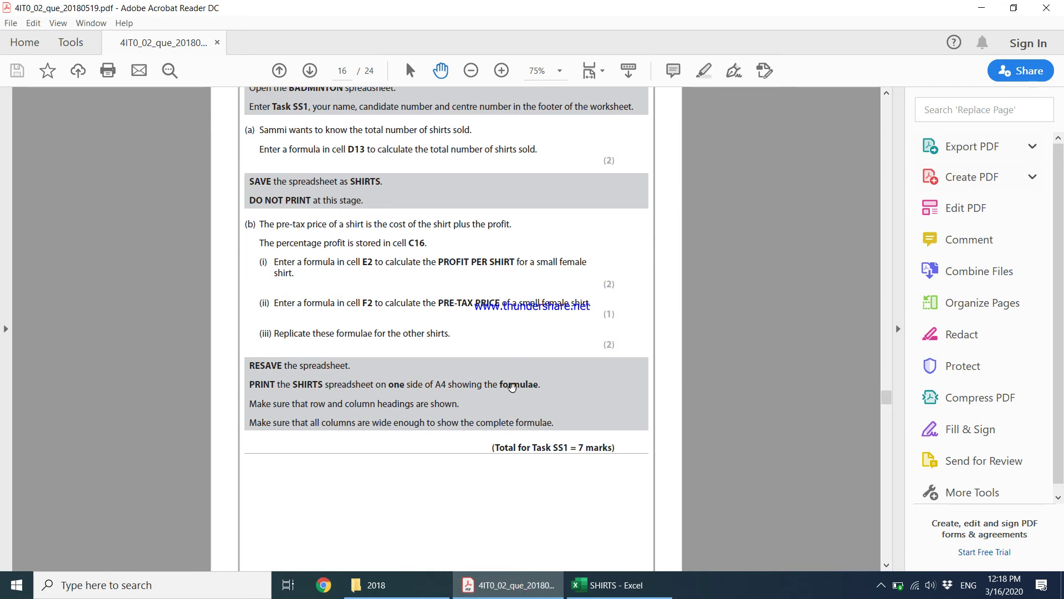
pyautogui.click(619, 589)
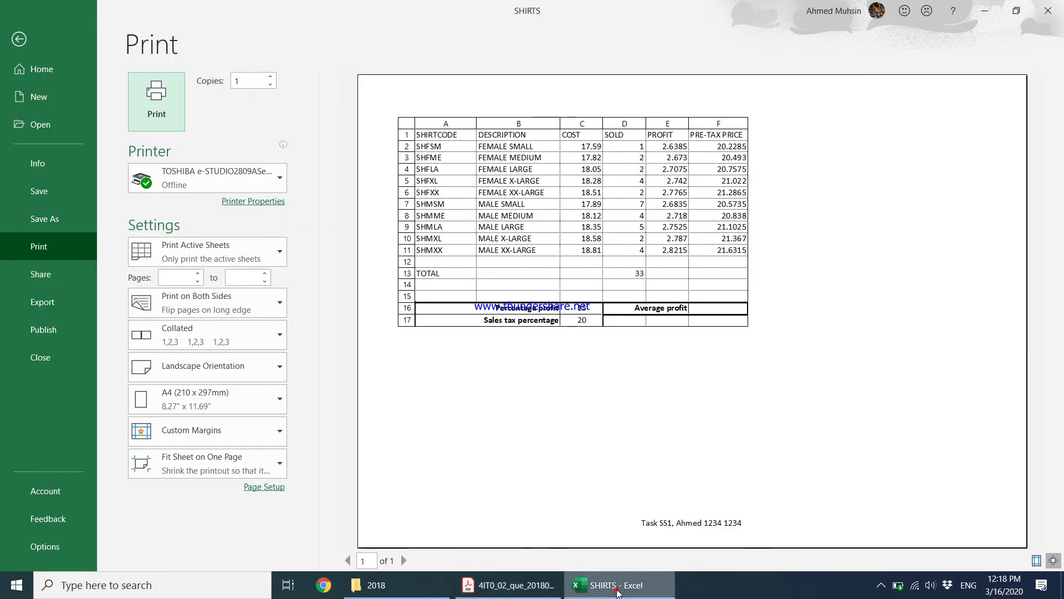
# - Leave the print preview and switch the SALES sheet to show formulas instead of results
pyautogui.click(18, 39)
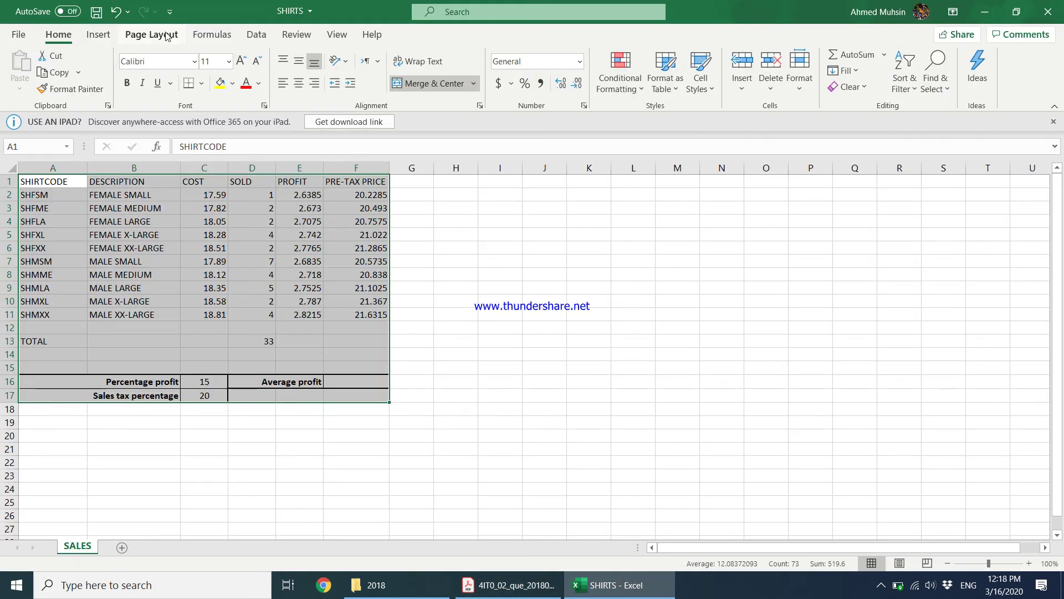
pyautogui.click(213, 37)
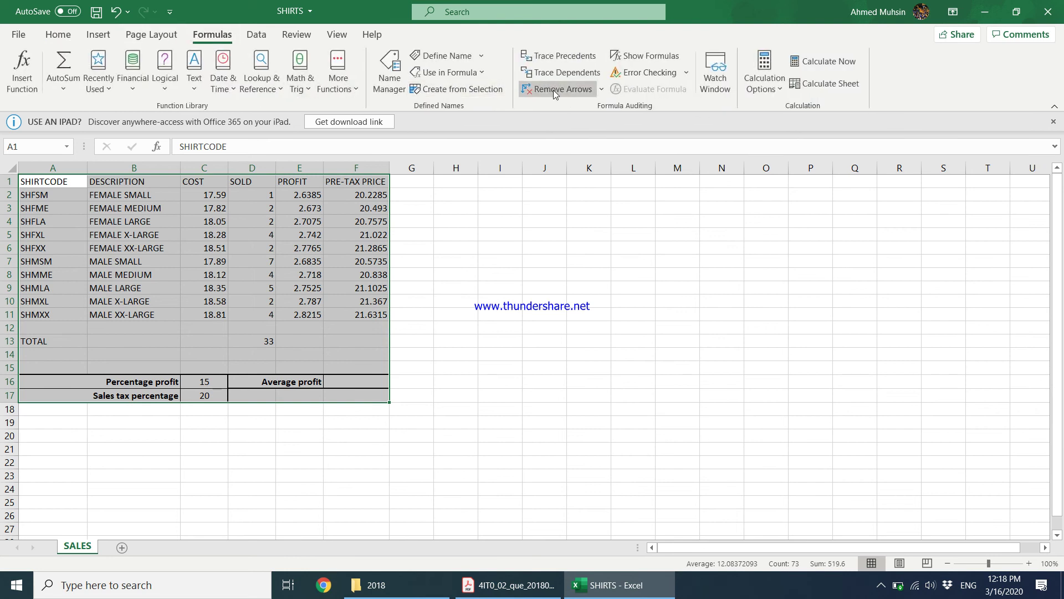
pyautogui.click(640, 58)
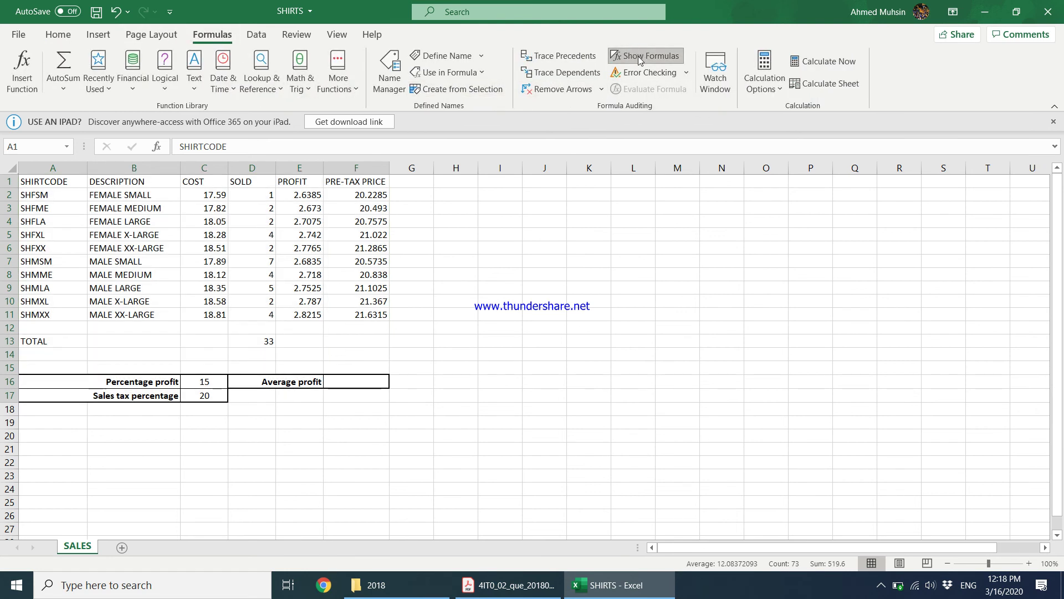
# - Show formulas in the SALES sheet, then preview the SHIRTS printout and compare it with the print instructions in the PDF
pyautogui.click(640, 58)
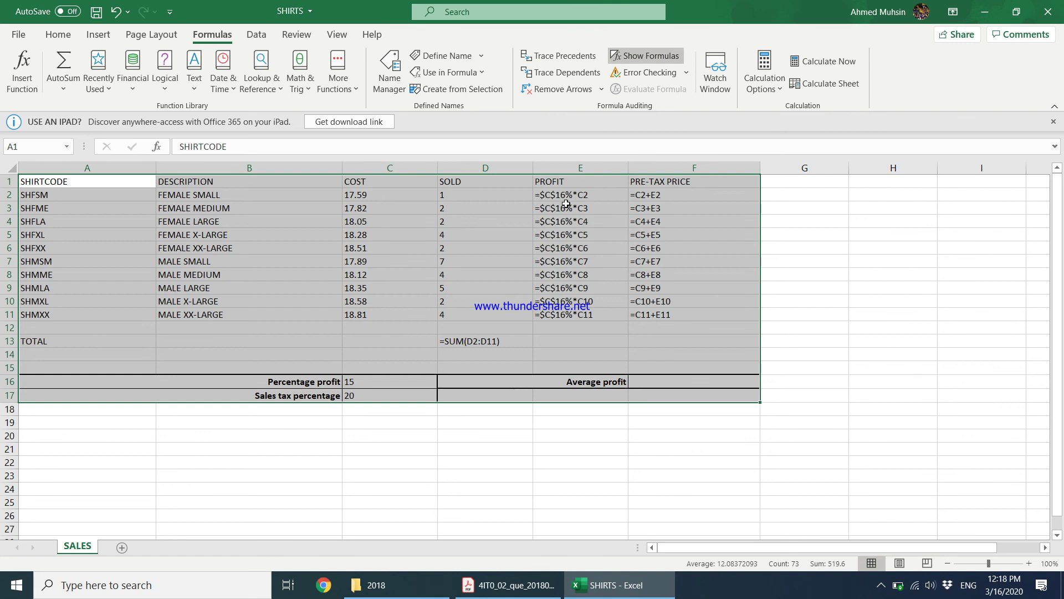
pyautogui.hotkey('ctrl', 'p')
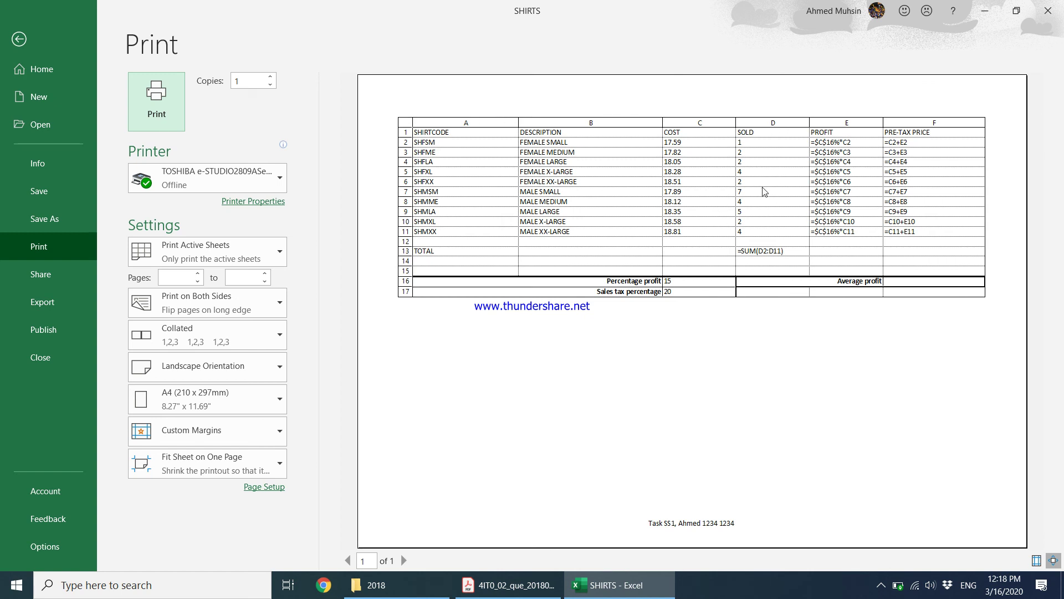
pyautogui.click(510, 585)
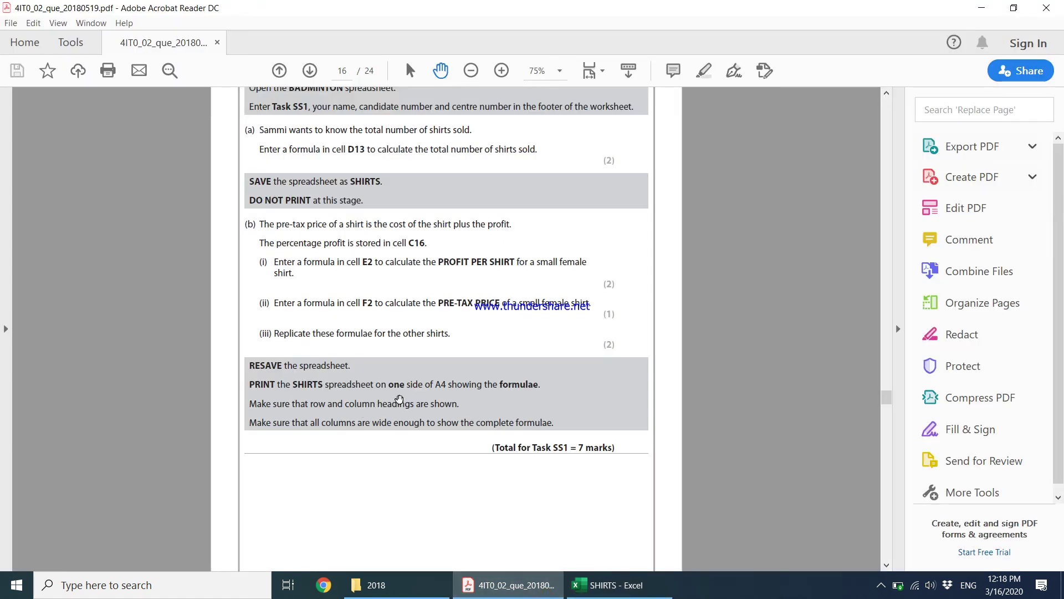
pyautogui.click(493, 588)
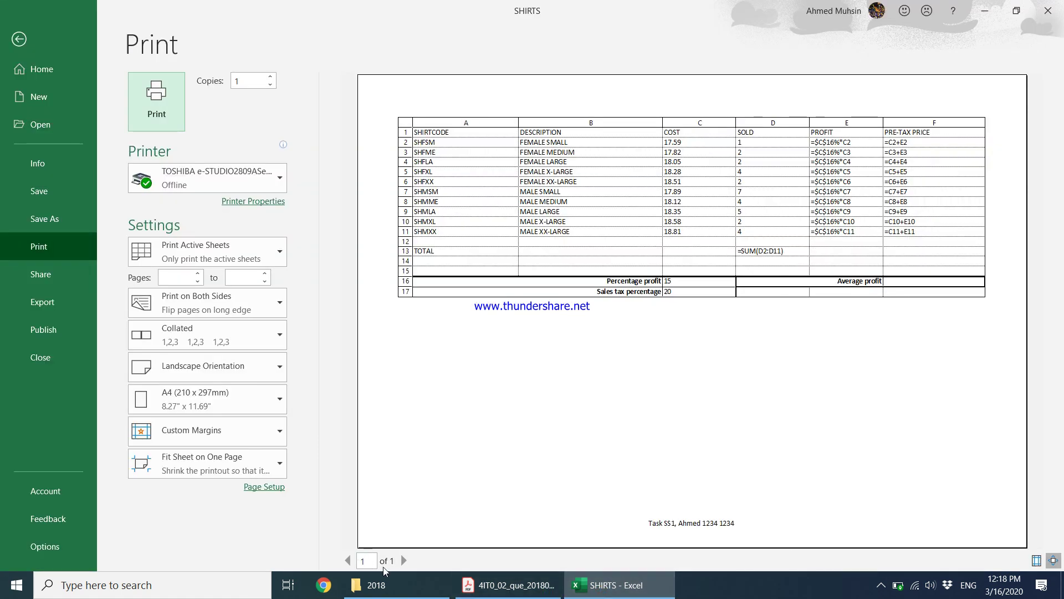
pyautogui.click(494, 587)
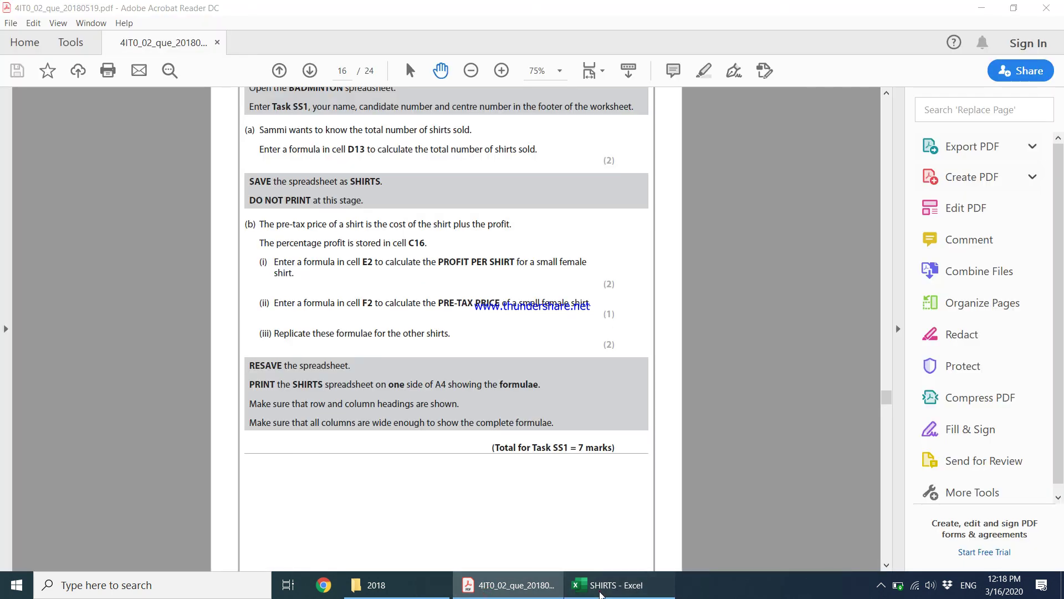
pyautogui.click(494, 587)
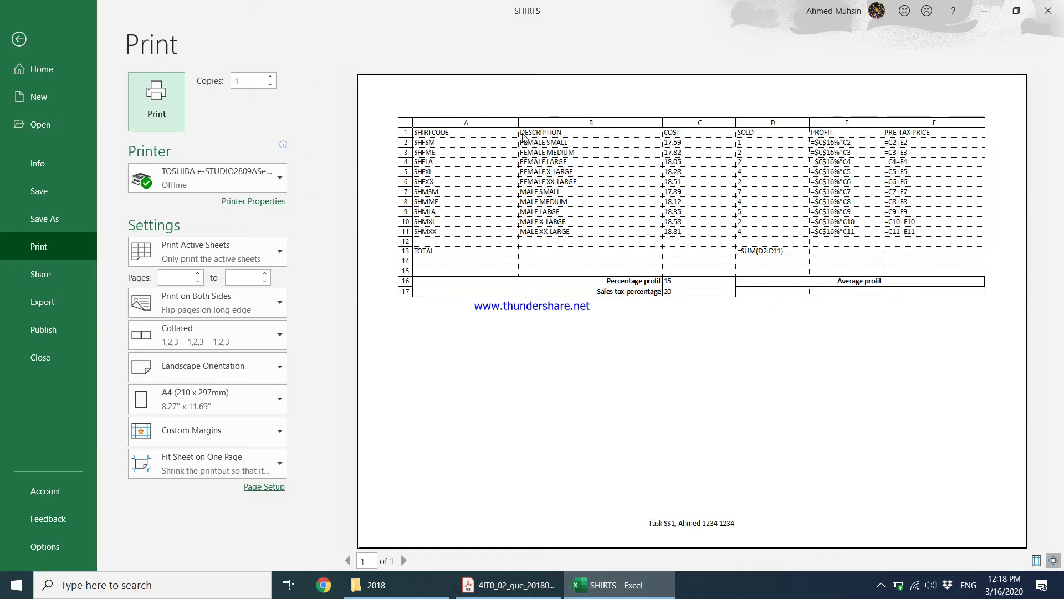
# - Leave the print preview, narrow column A slightly, and reread the Task SS1 print instructions in the PDF
pyautogui.click(21, 40)
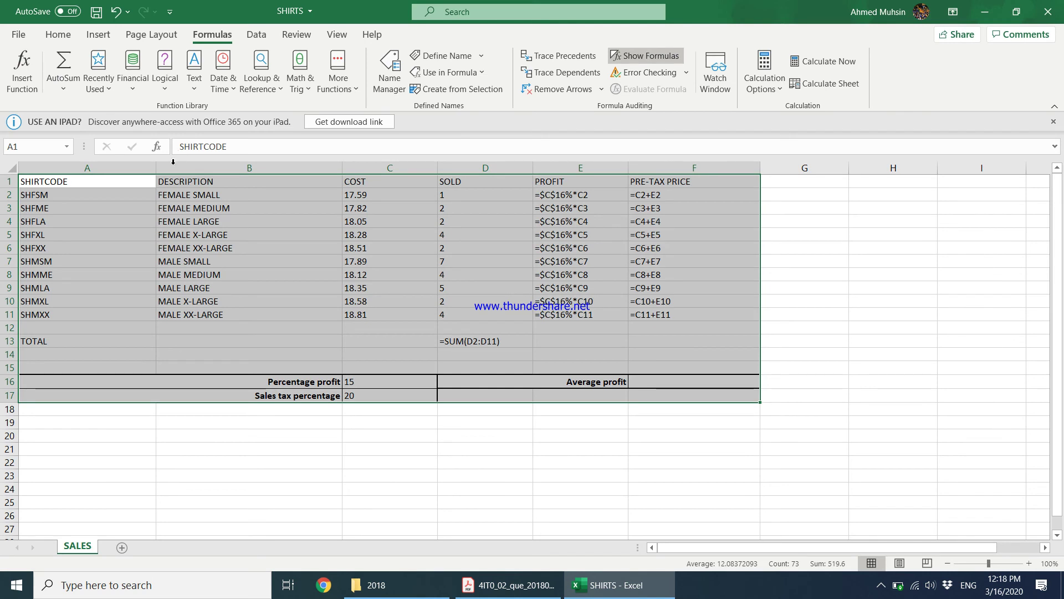
pyautogui.moveTo(158, 171); pyautogui.dragTo(144, 171)
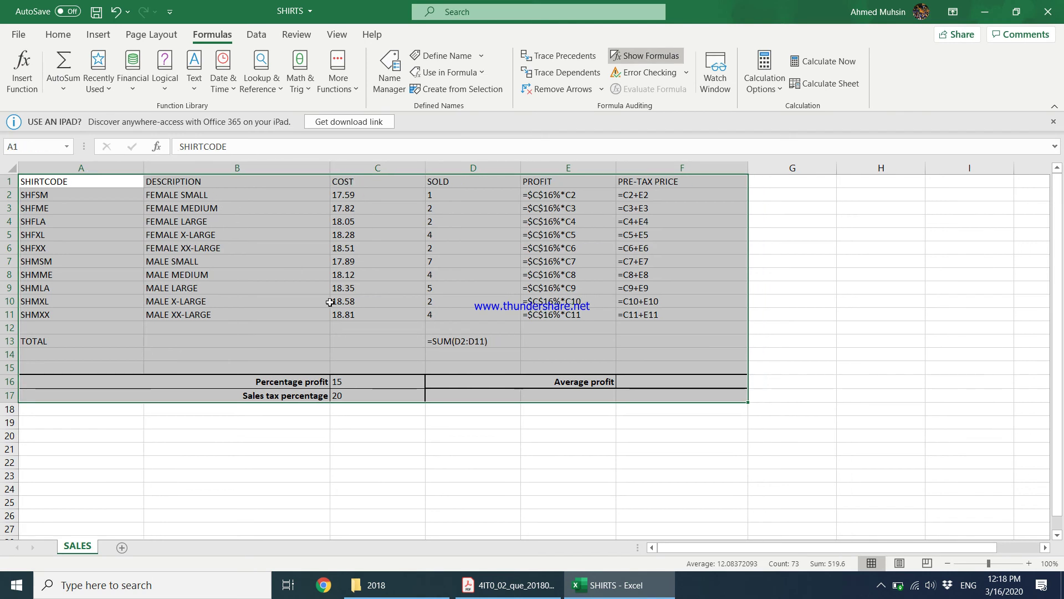
pyautogui.click(487, 597)
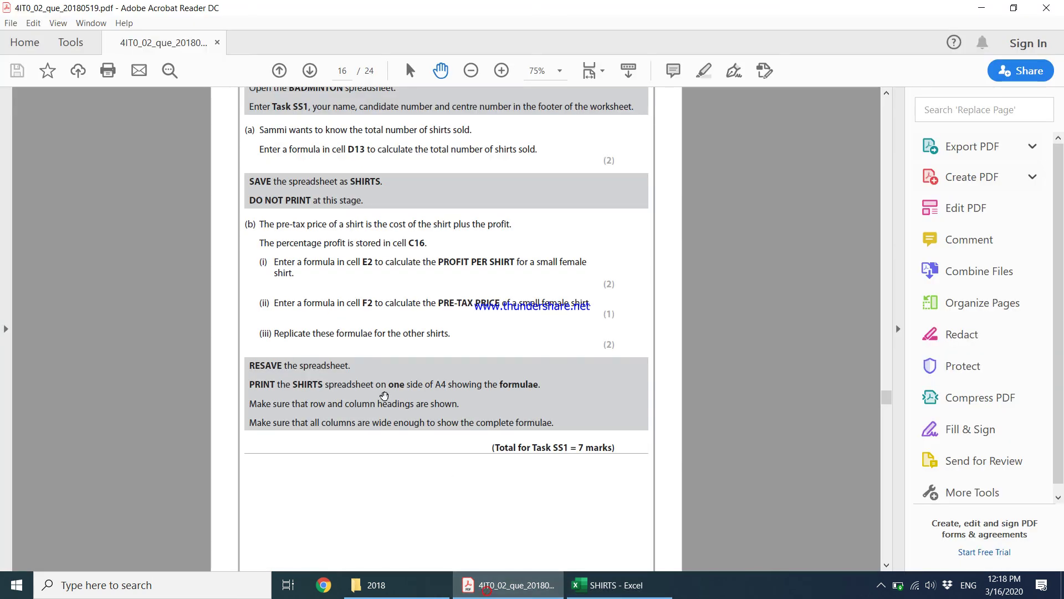
pyautogui.scroll(-2, 383, 394)
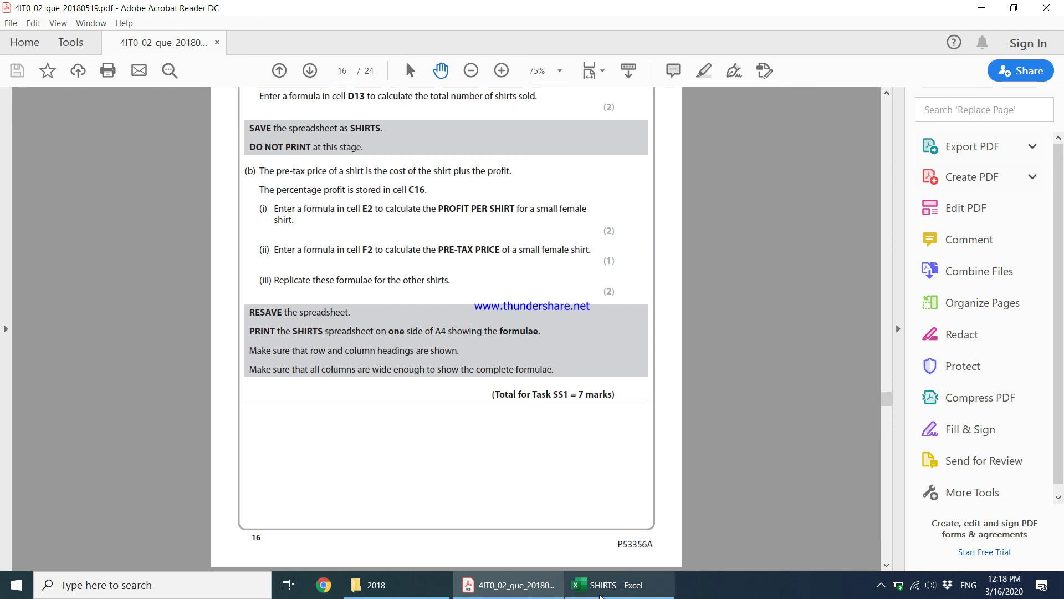
pyautogui.click(615, 585)
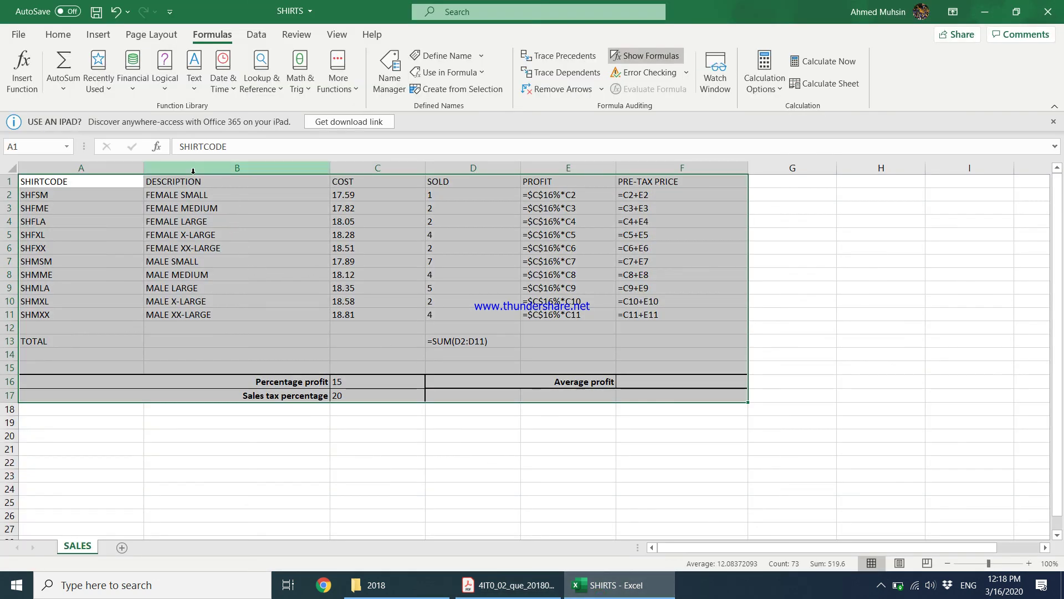
# - Check the sheet's print option for headings, then preview the formula printout again and compare it with the PDF instructions
pyautogui.click(145, 36)
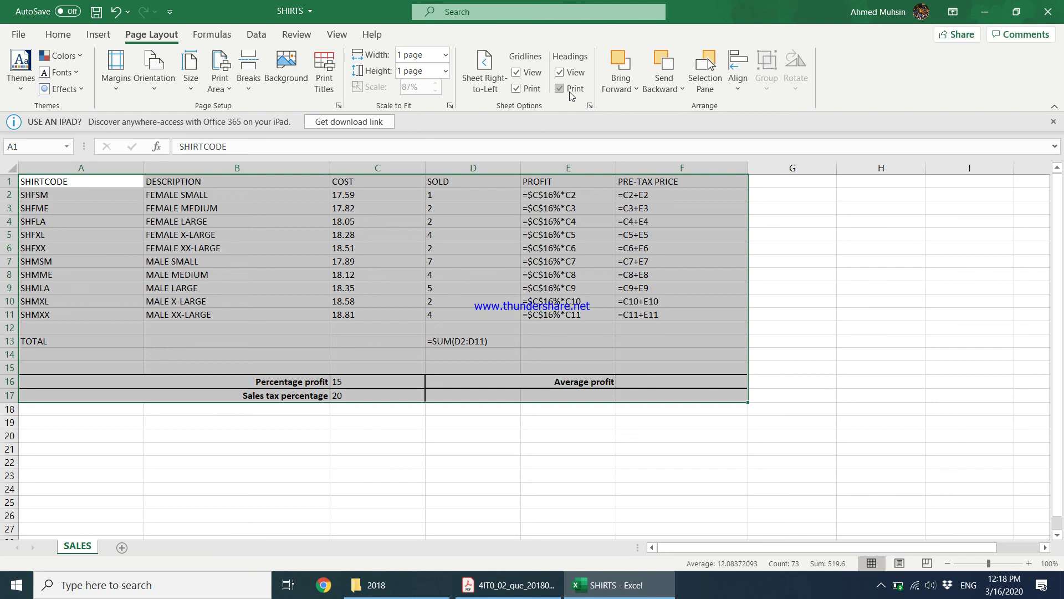
pyautogui.hotkey('ctrl', 'p')
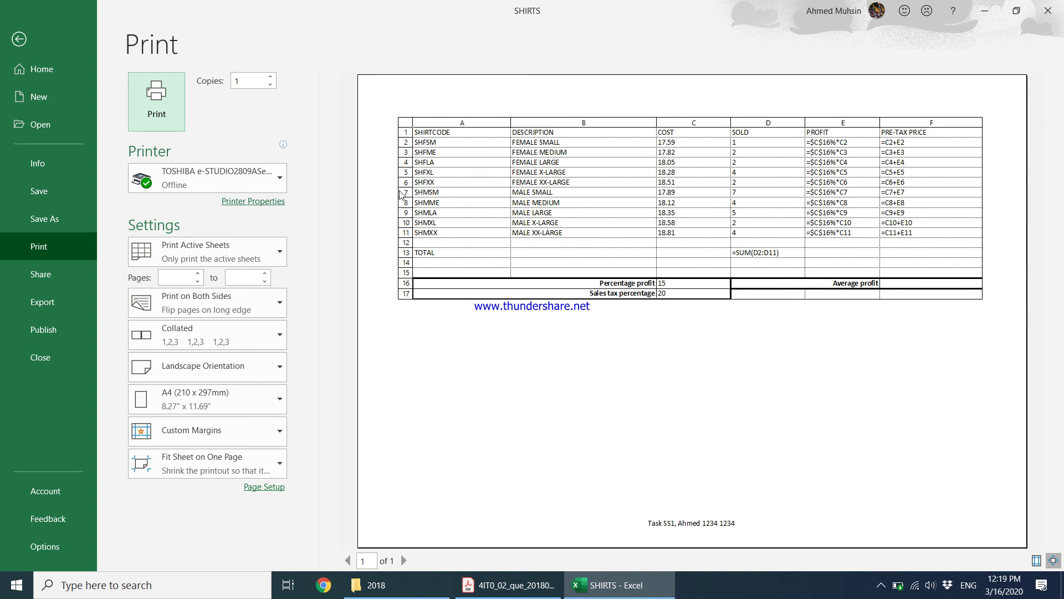
pyautogui.click(508, 585)
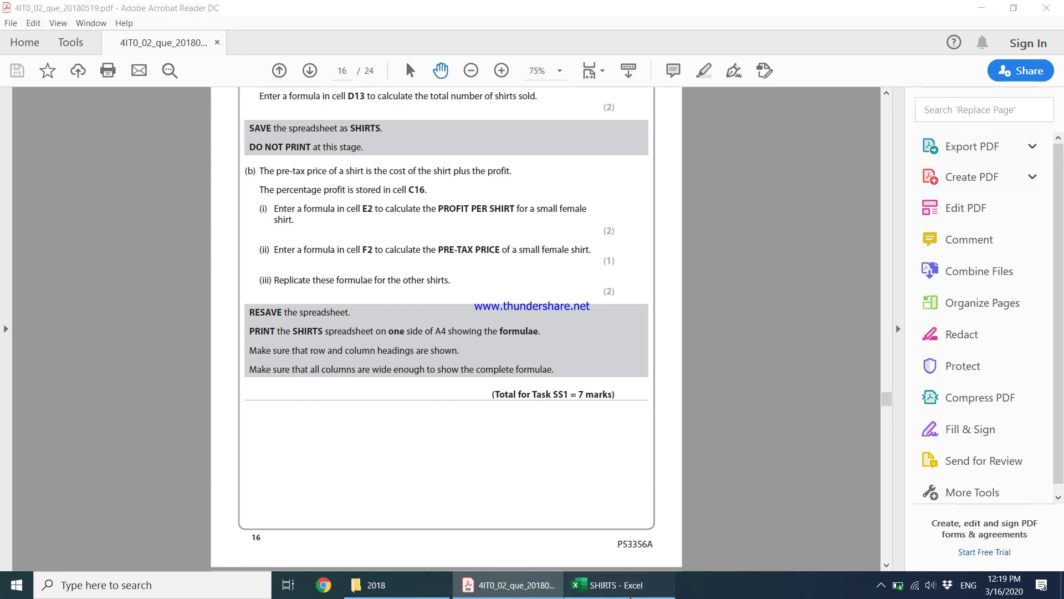
pyautogui.click(615, 585)
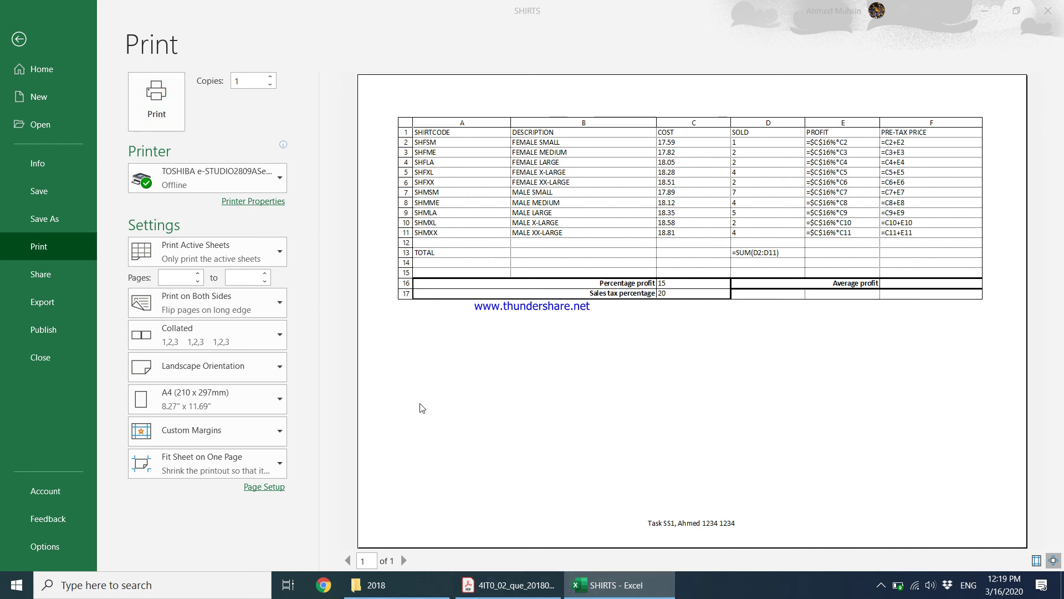
# - Switch to the exam PDF and read the Task SS2 instructions on the page after Task SS1
pyautogui.click(526, 588)
pyautogui.scroll(-10, 377, 412)
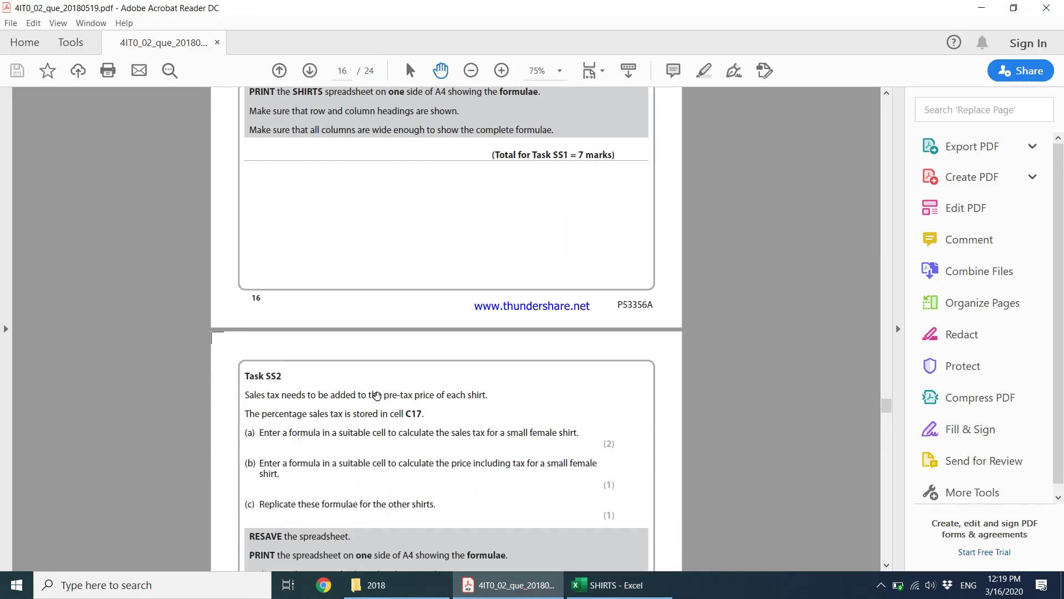